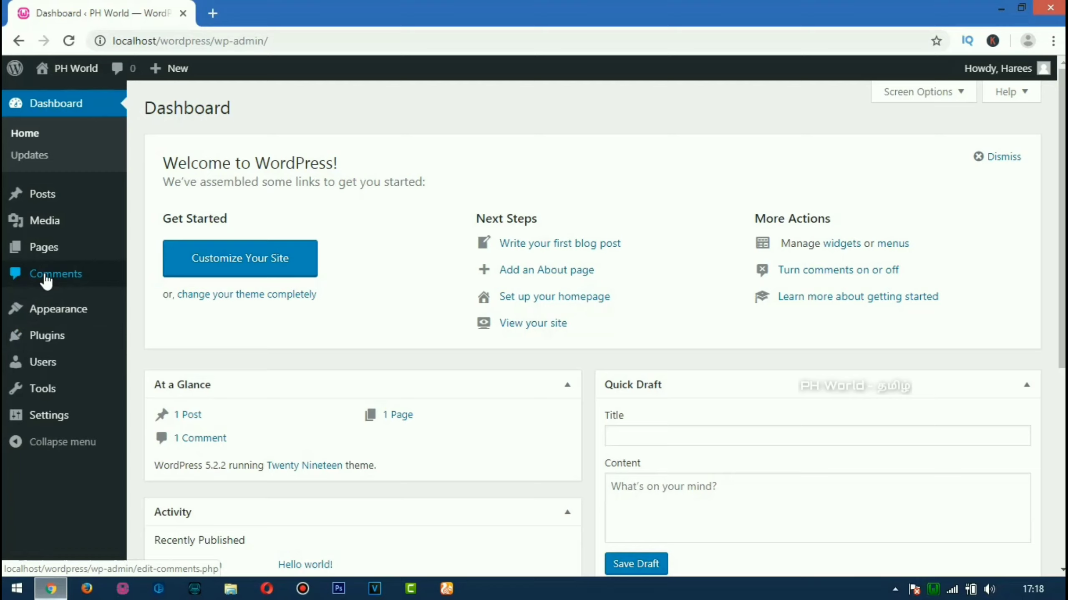
Step: From All Pages, trash Sample Page and the Privacy Policy draft, then show the Trash list
mouse_move(62, 248)
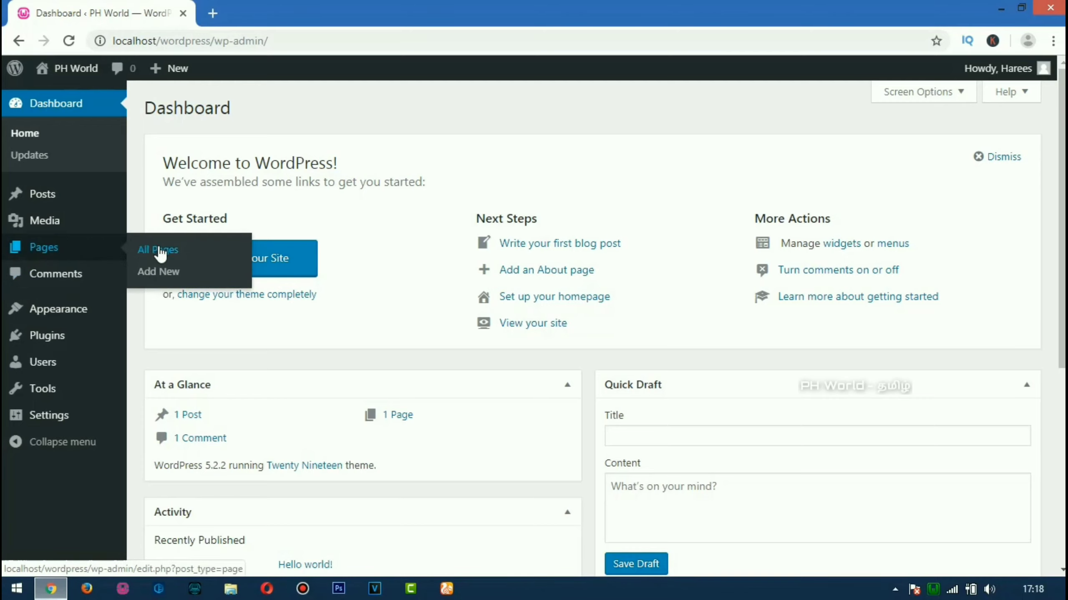
left_click(159, 250)
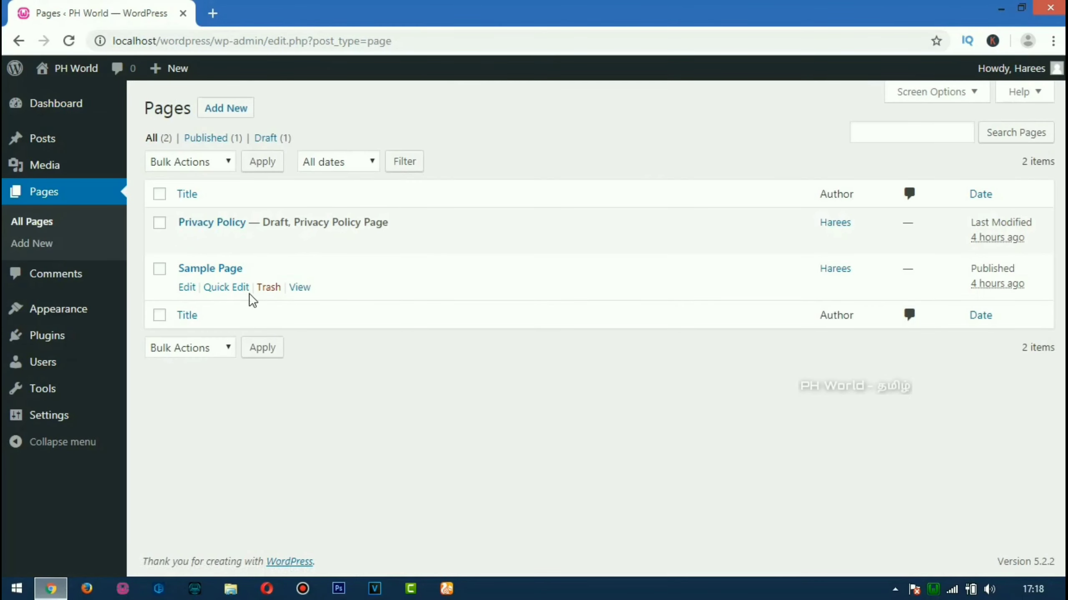
left_click(268, 289)
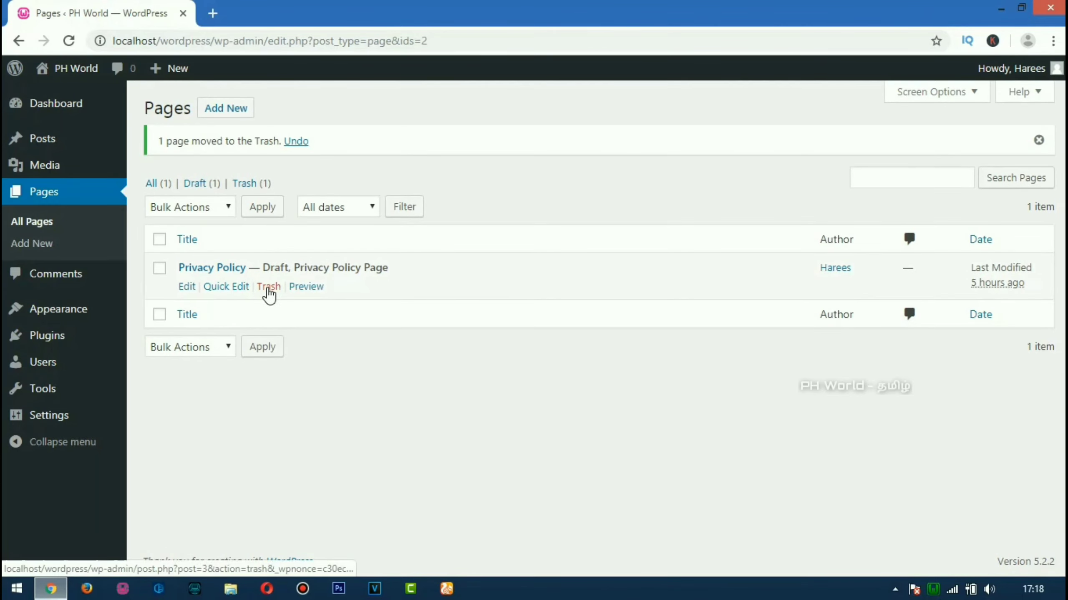
left_click(268, 287)
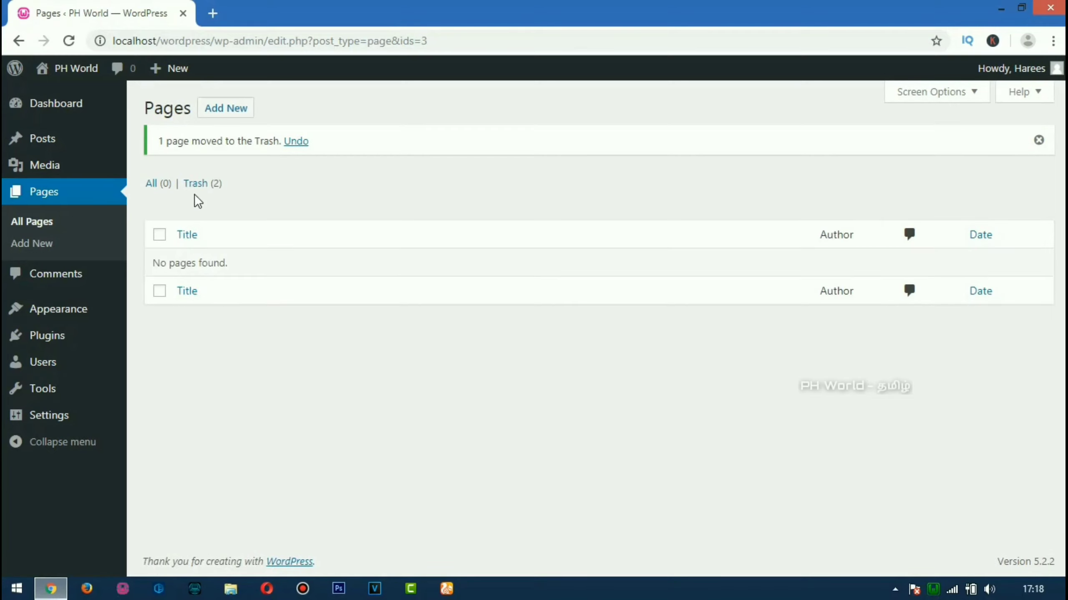
left_click(201, 184)
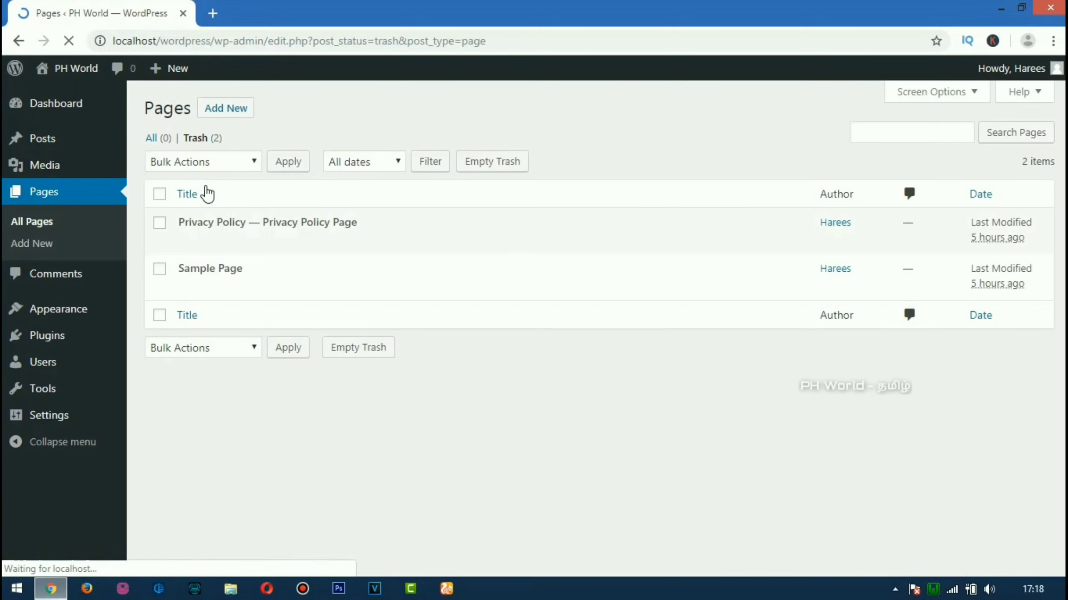
Step: Select Sample Page and Privacy Policy in Trash and delete each one permanently
left_click(159, 269)
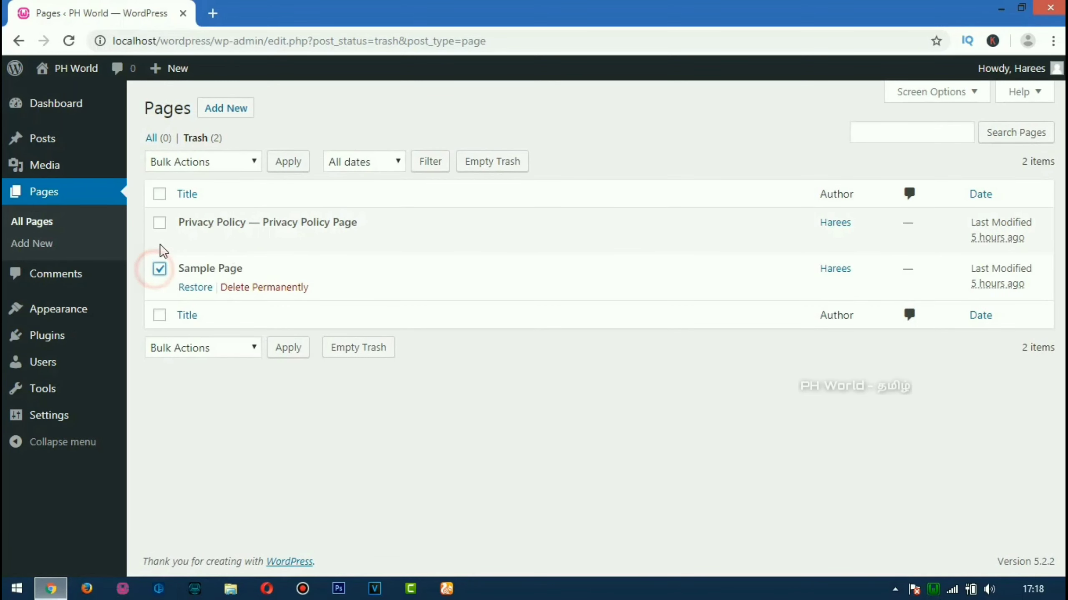
left_click(159, 222)
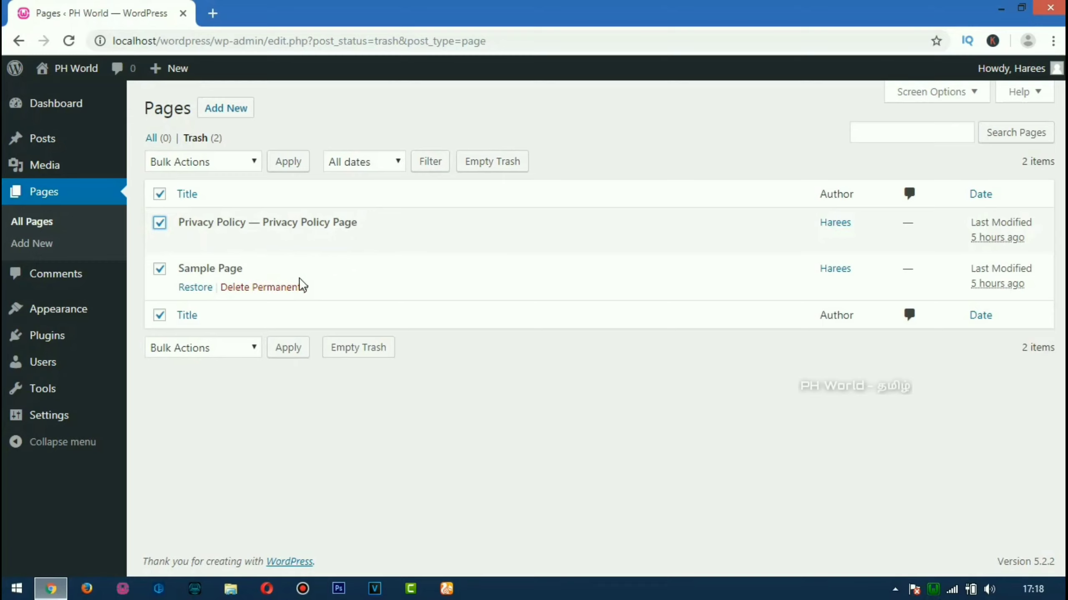
left_click(287, 292)
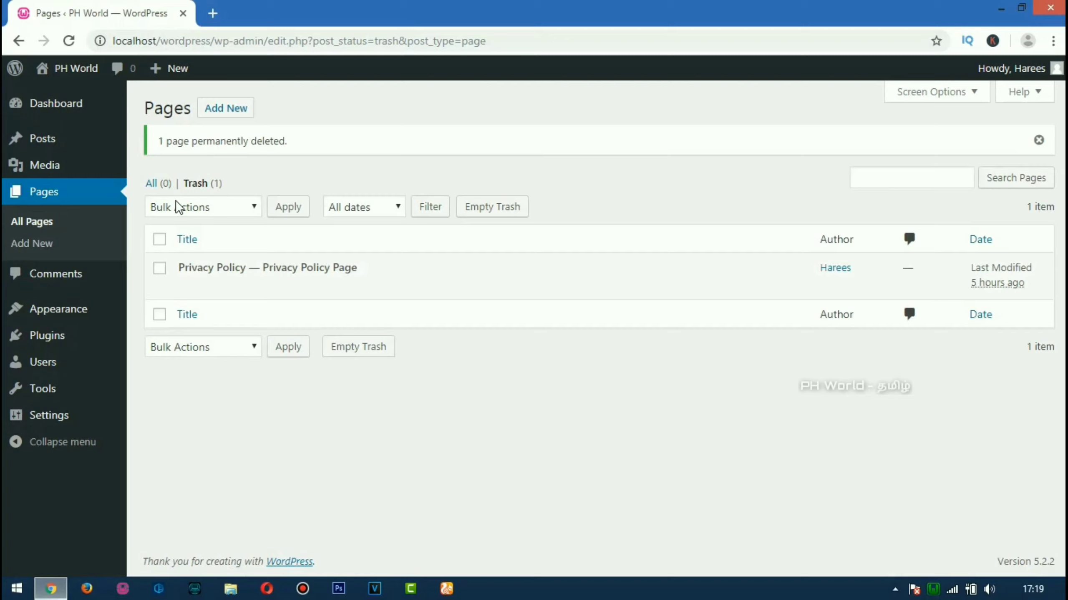
mouse_move(261, 290)
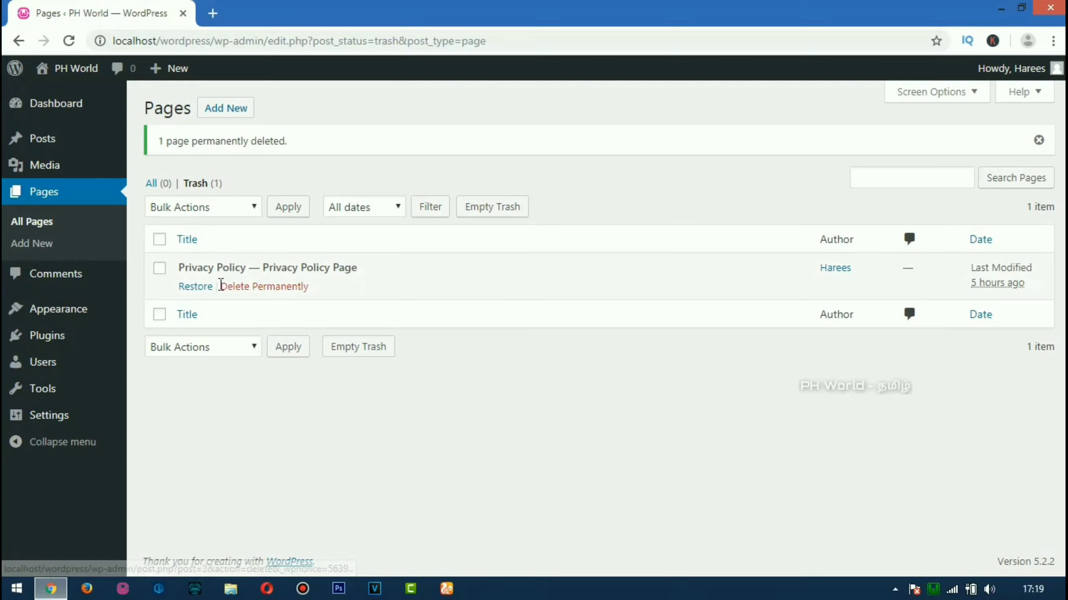
left_click(236, 289)
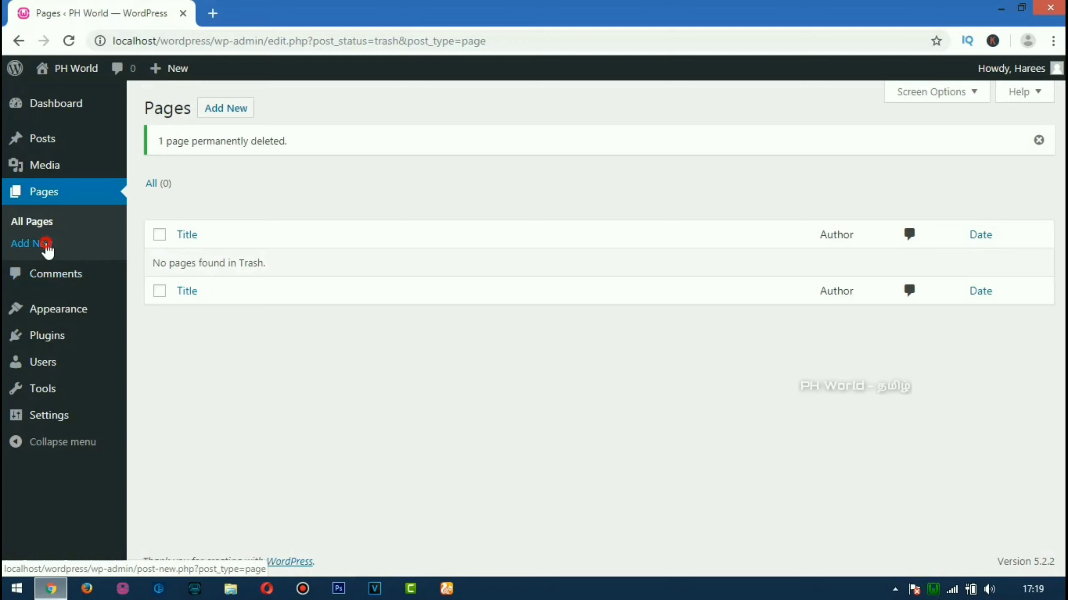
Step: Start a new page titled 'About' and paste the Tamil welcome paragraph into its body
left_click(45, 244)
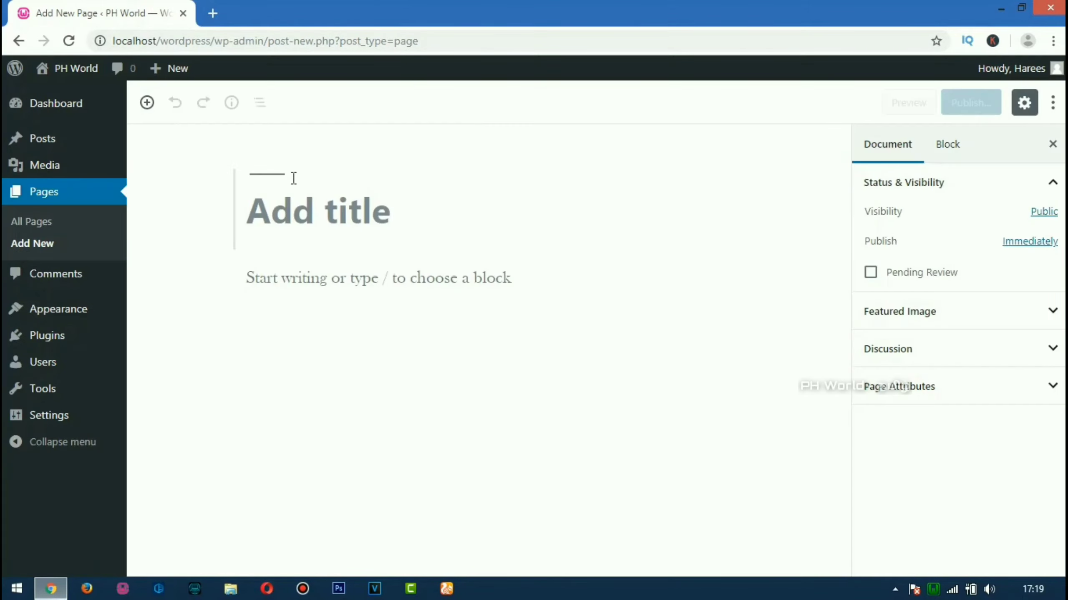
type("Ab")
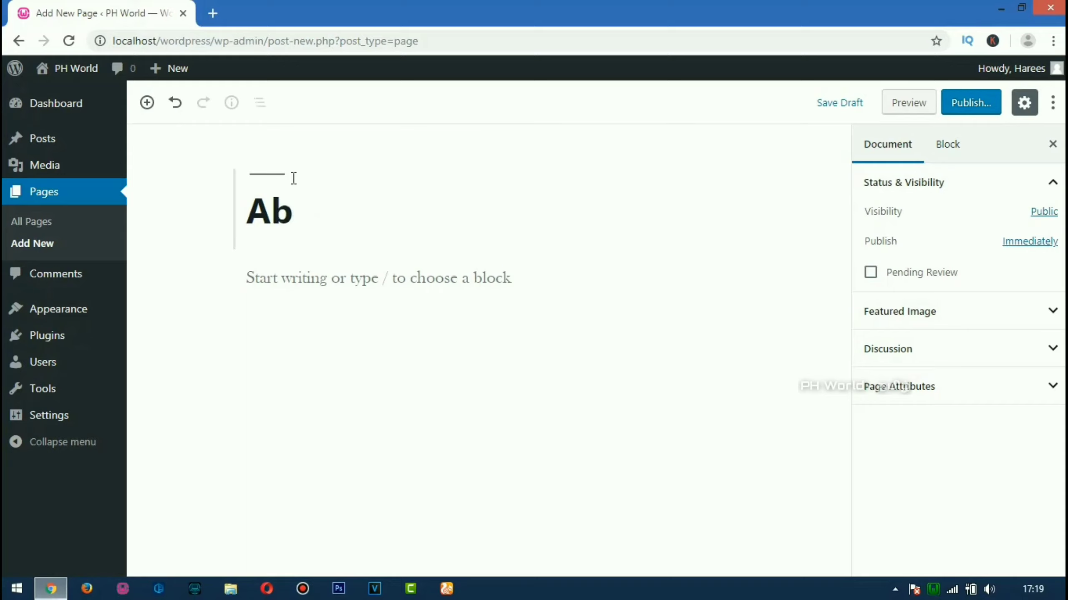
type("out")
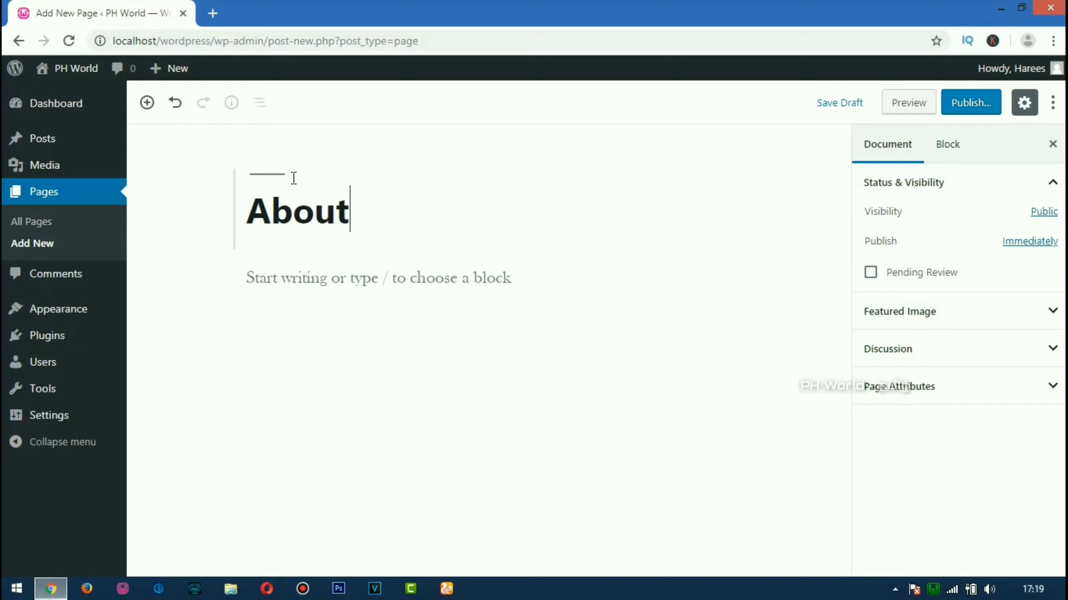
left_click(280, 286)
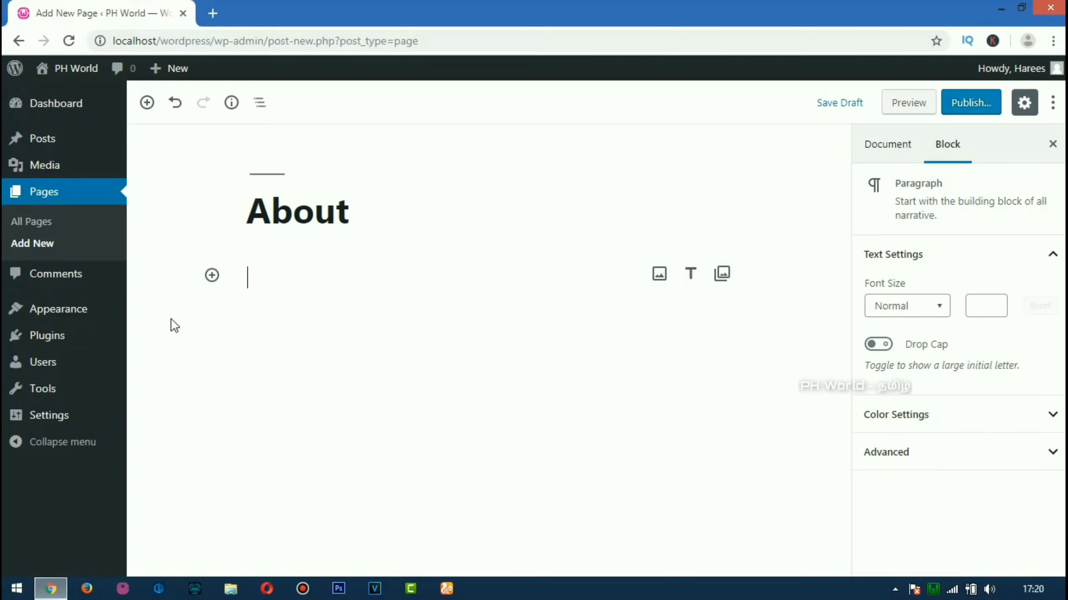
left_click(446, 588)
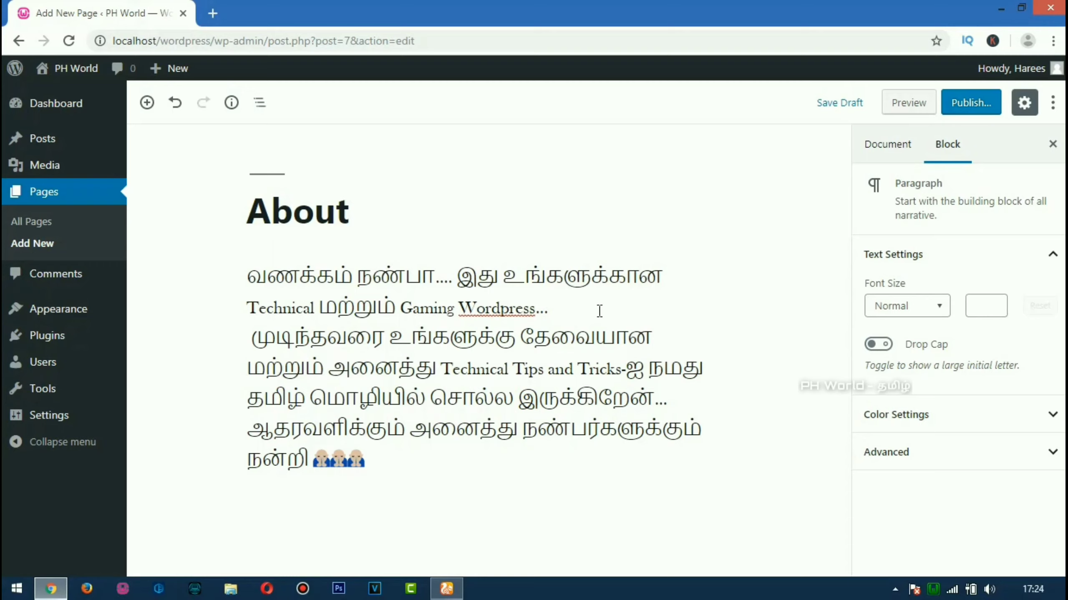
left_click(599, 311)
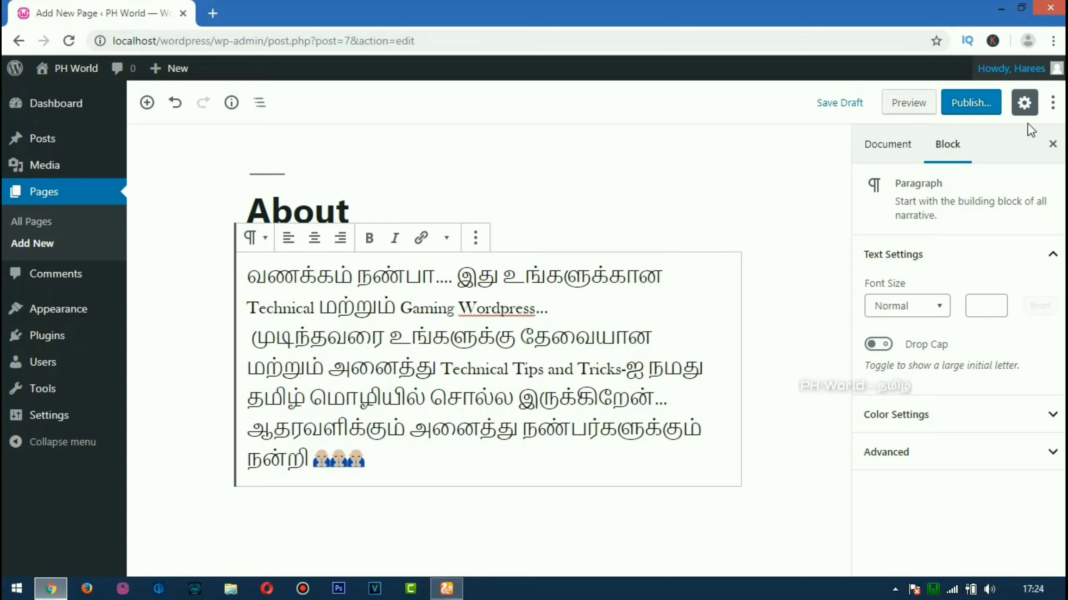
Step: Publish the About page and highlight 'Gaming Wordpress' in its paragraph
left_click(963, 106)
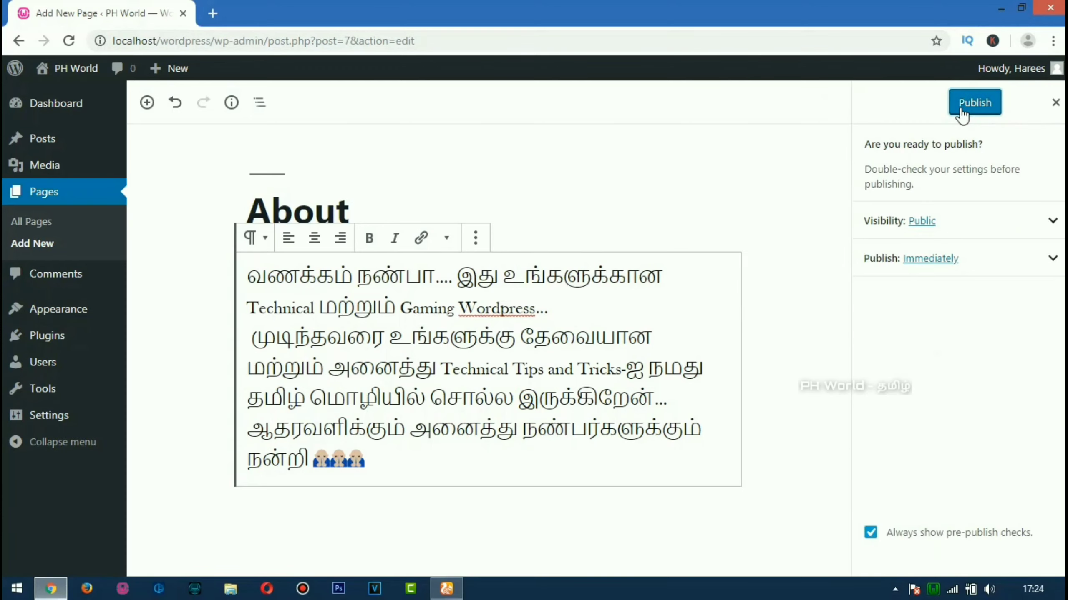
left_click(961, 110)
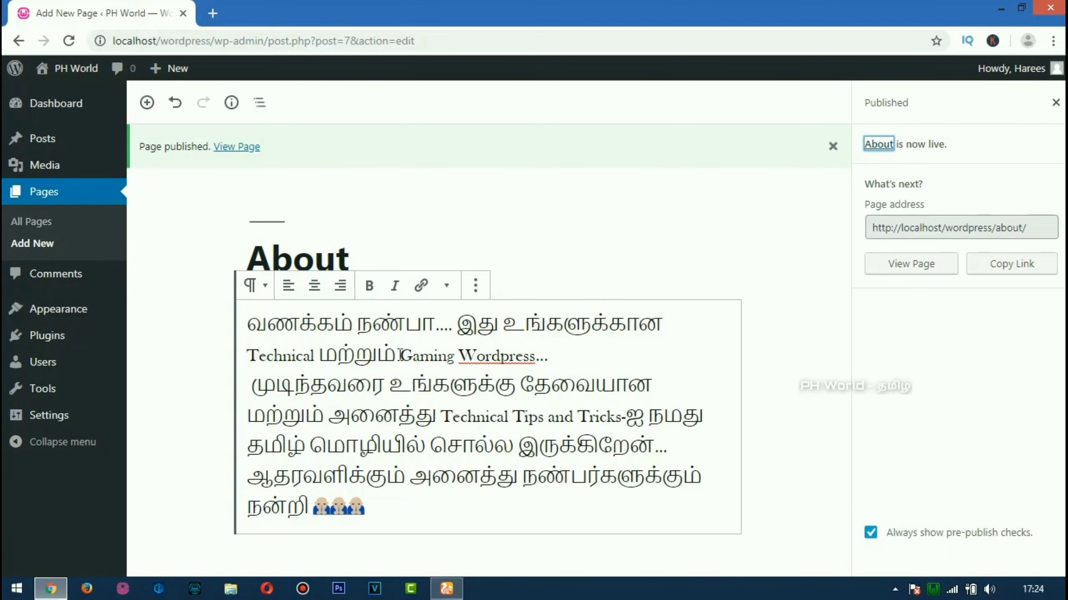
left_click_drag(398, 356, 533, 357)
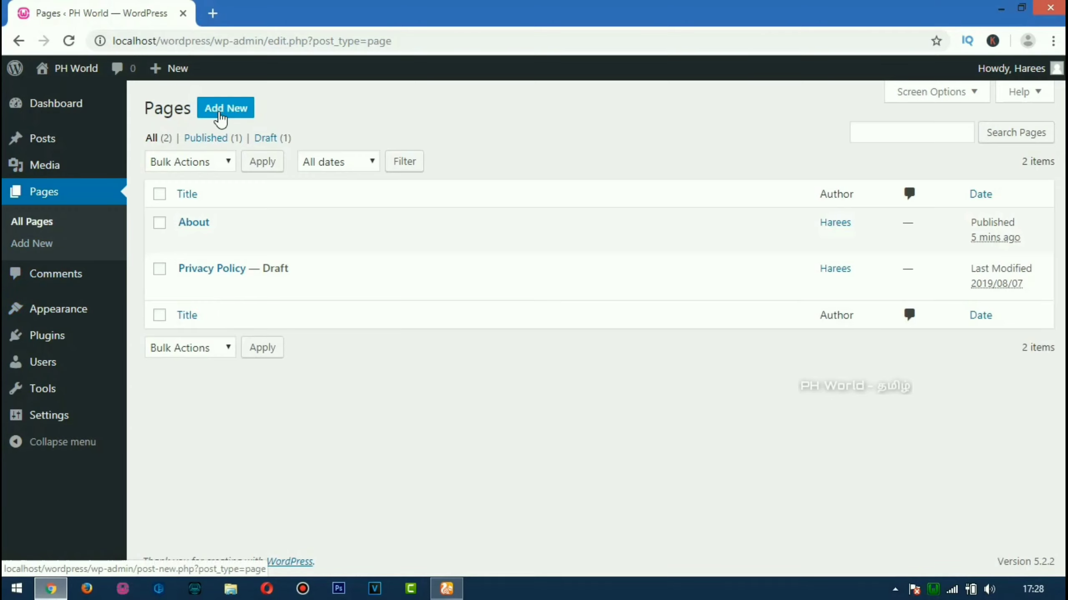
Step: Create a new page titled 'Contect Us' with an empty body and publish it
left_click(222, 112)
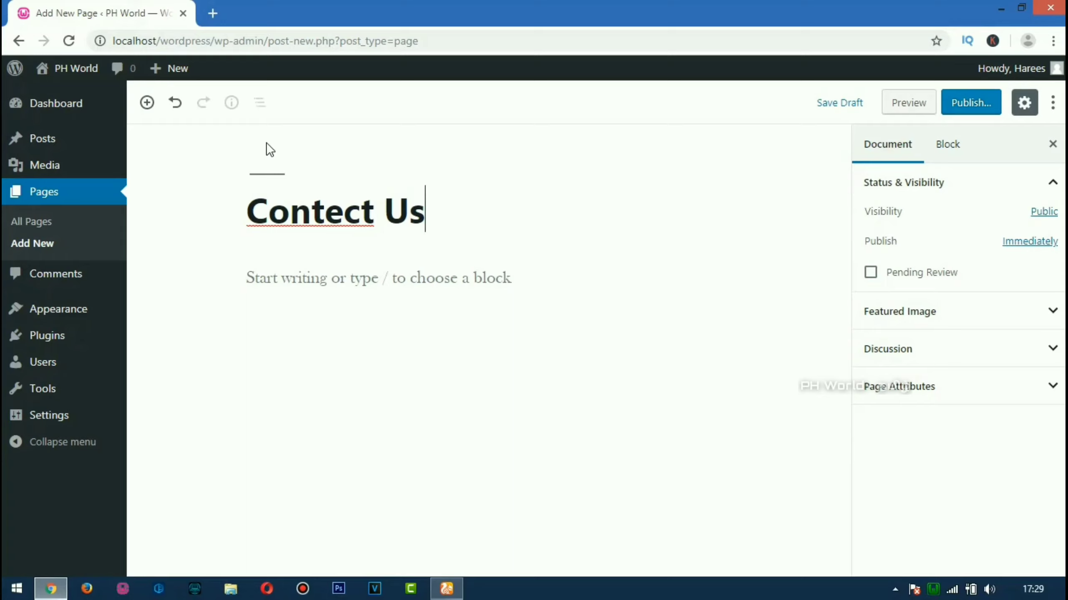
left_click(971, 103)
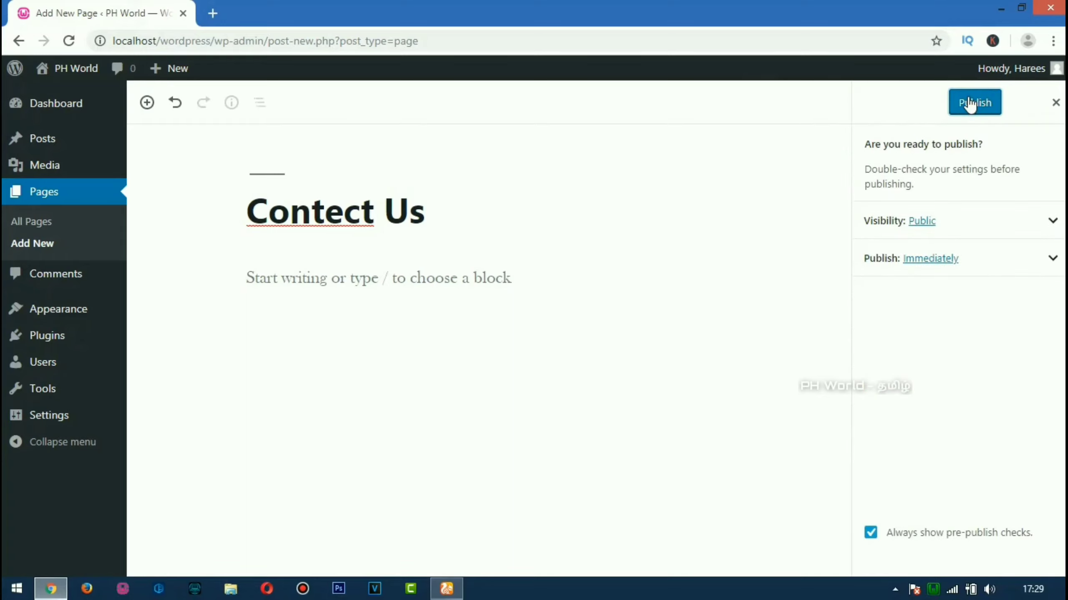
left_click(972, 105)
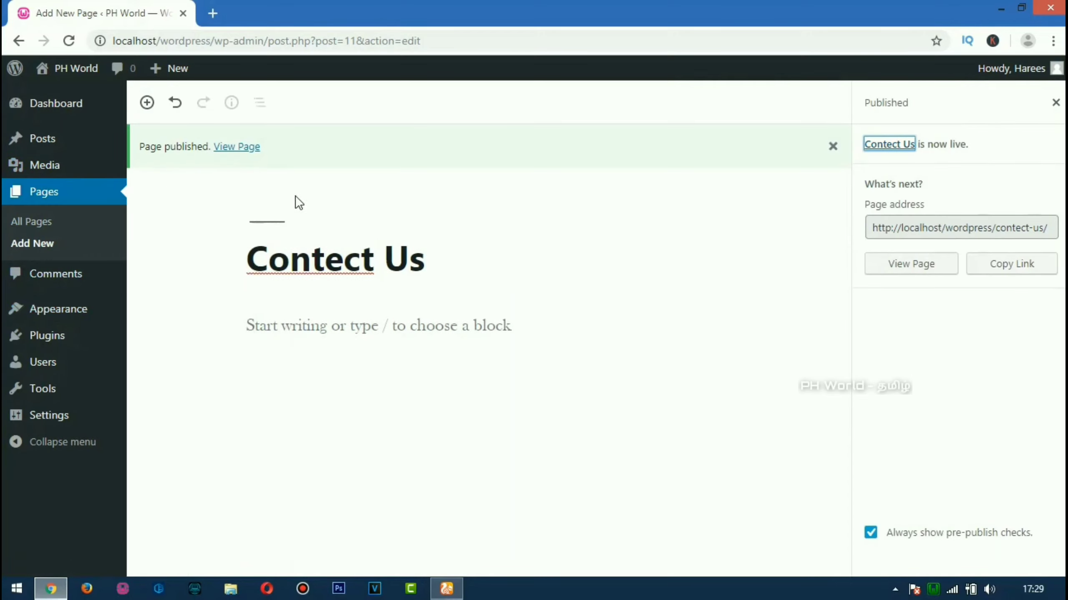
Step: Install Contact Form 7 from the Popular plugins listing and activate it
mouse_move(60, 317)
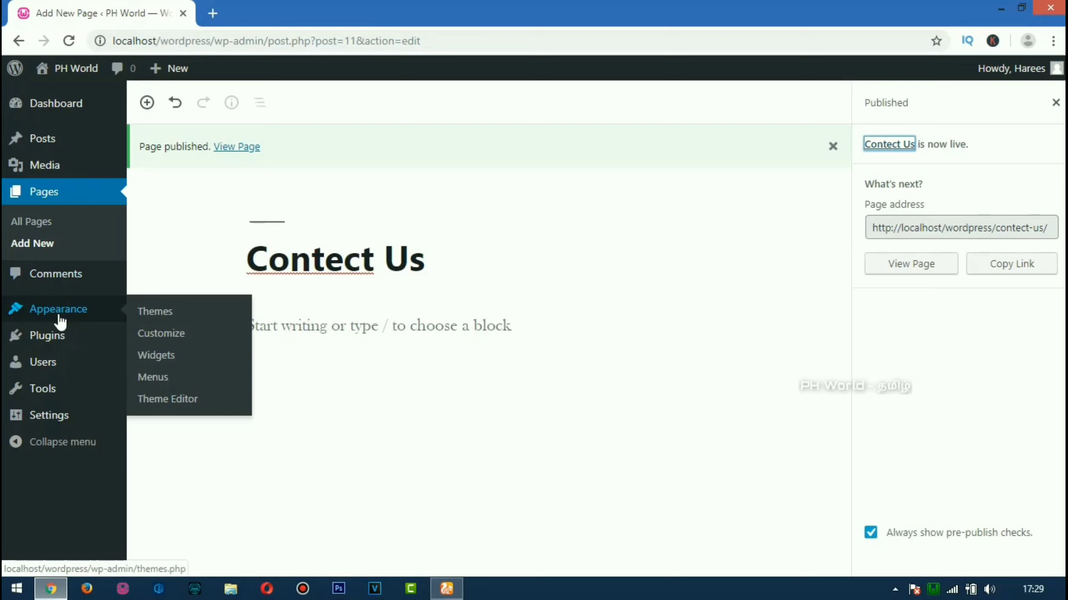
mouse_move(67, 342)
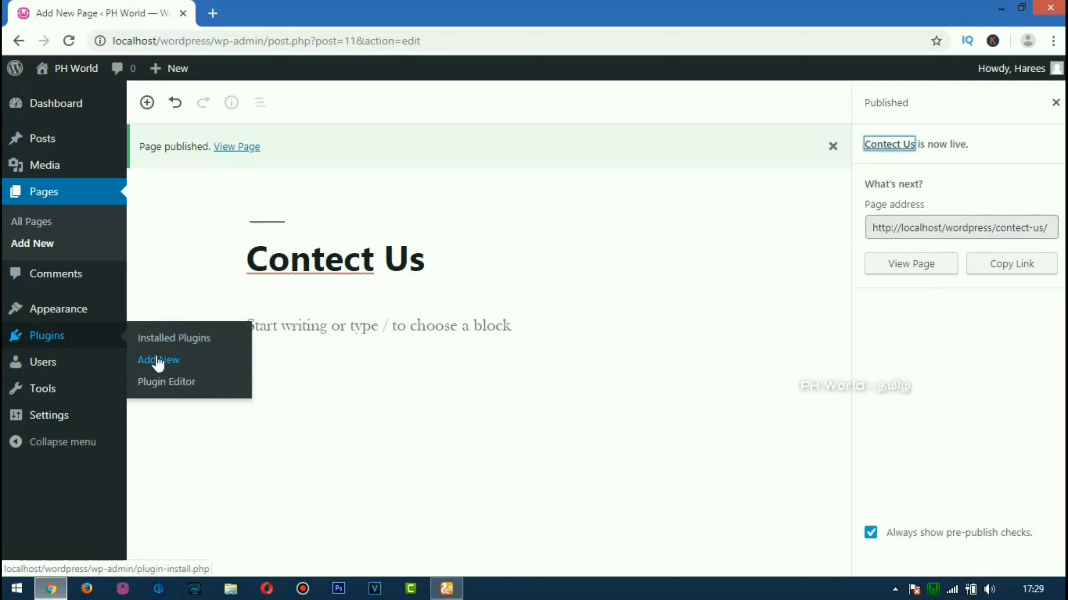
left_click(173, 360)
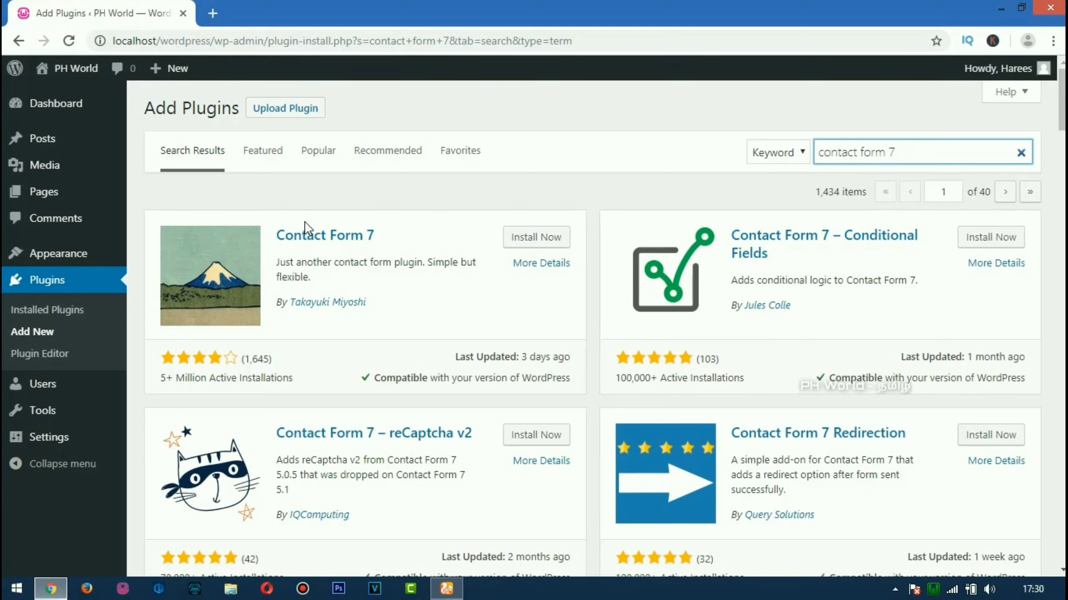
left_click(317, 152)
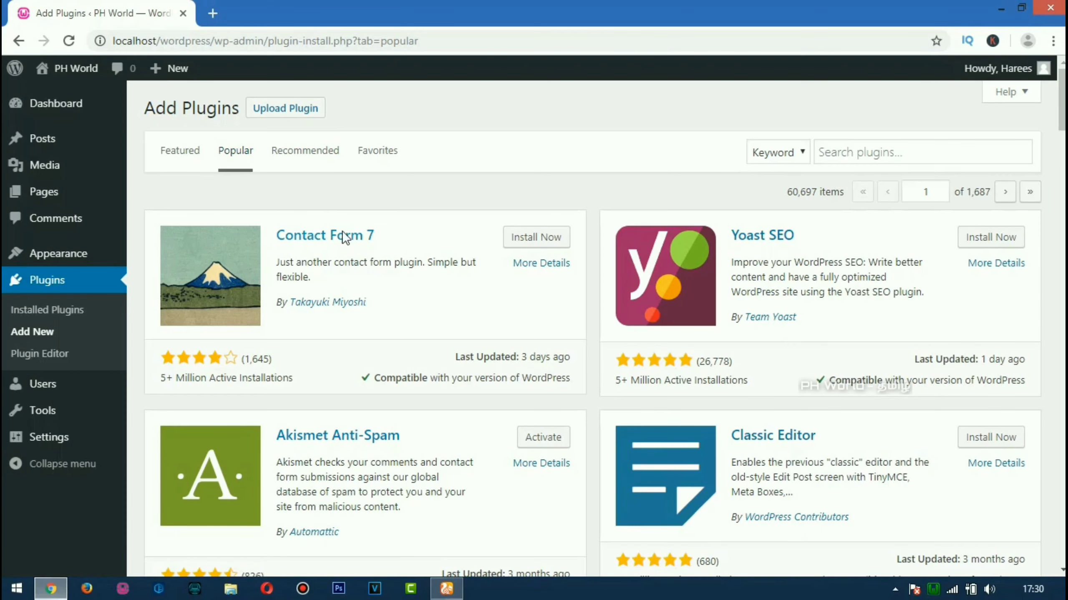
left_click(535, 241)
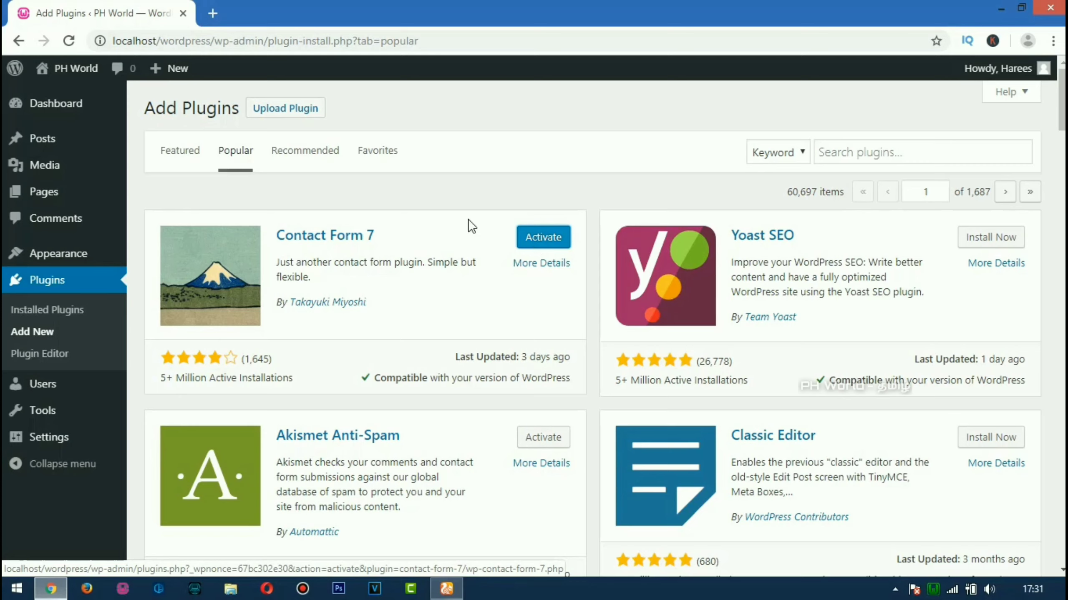
left_click(538, 248)
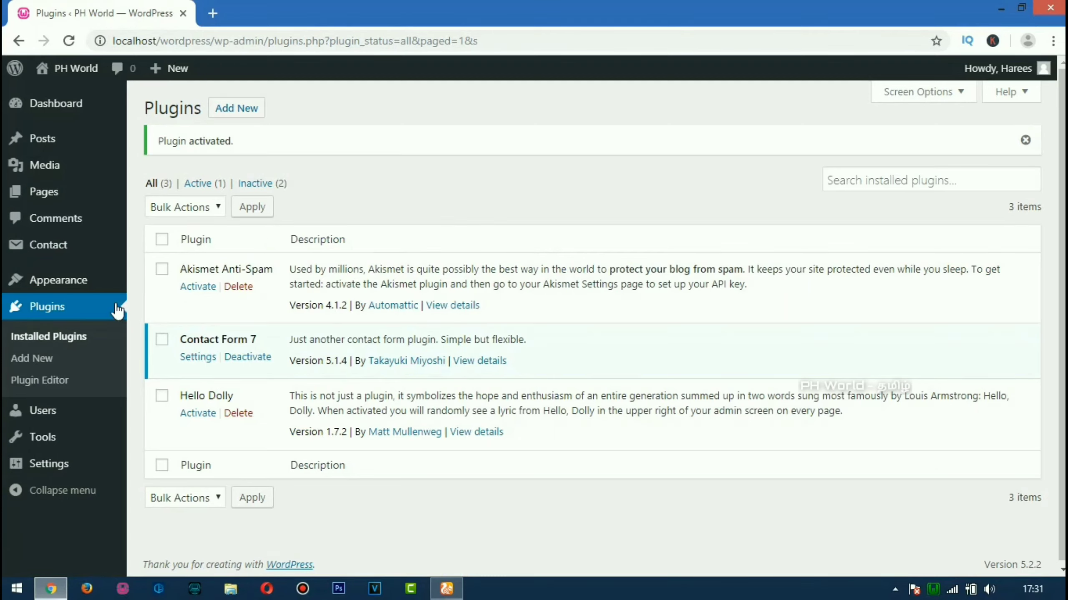
Step: Copy the Contact form 1 shortcode from Contact Forms, then open 'Contect Us' in the editor
mouse_move(64, 206)
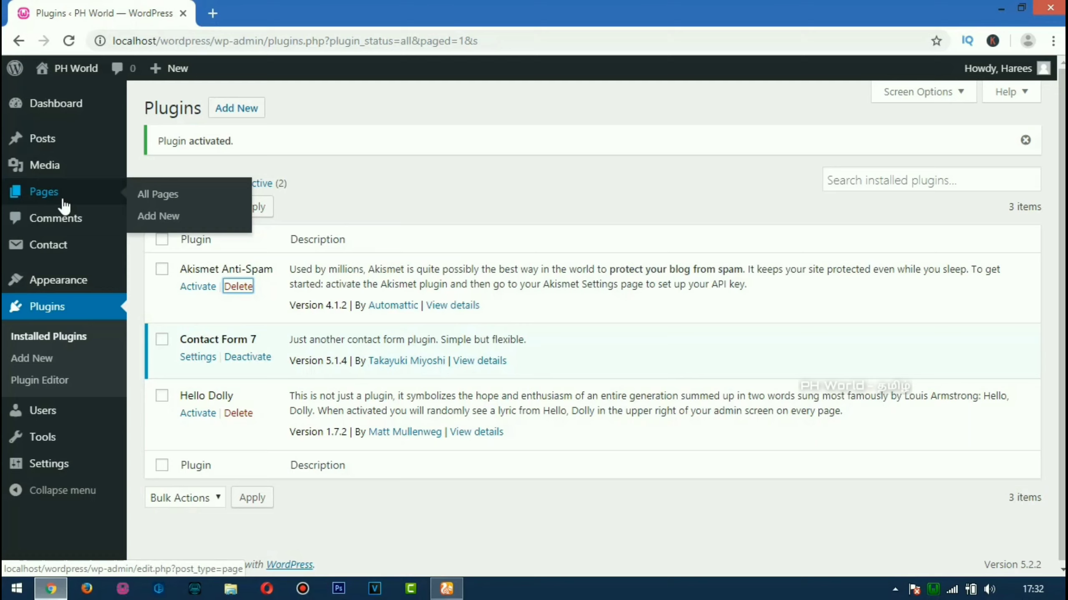
mouse_move(64, 257)
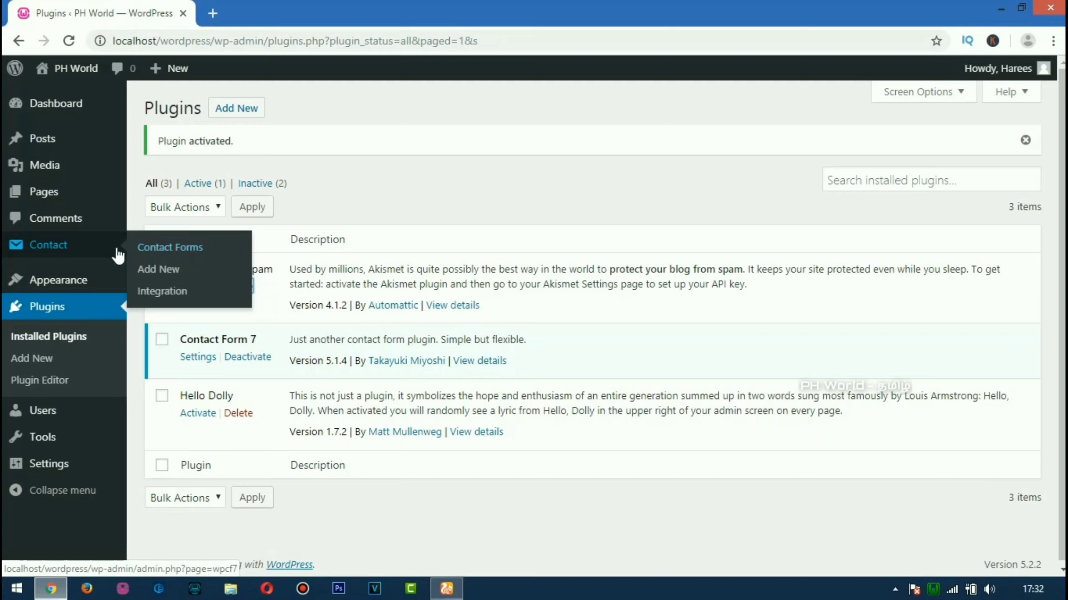
left_click(61, 249)
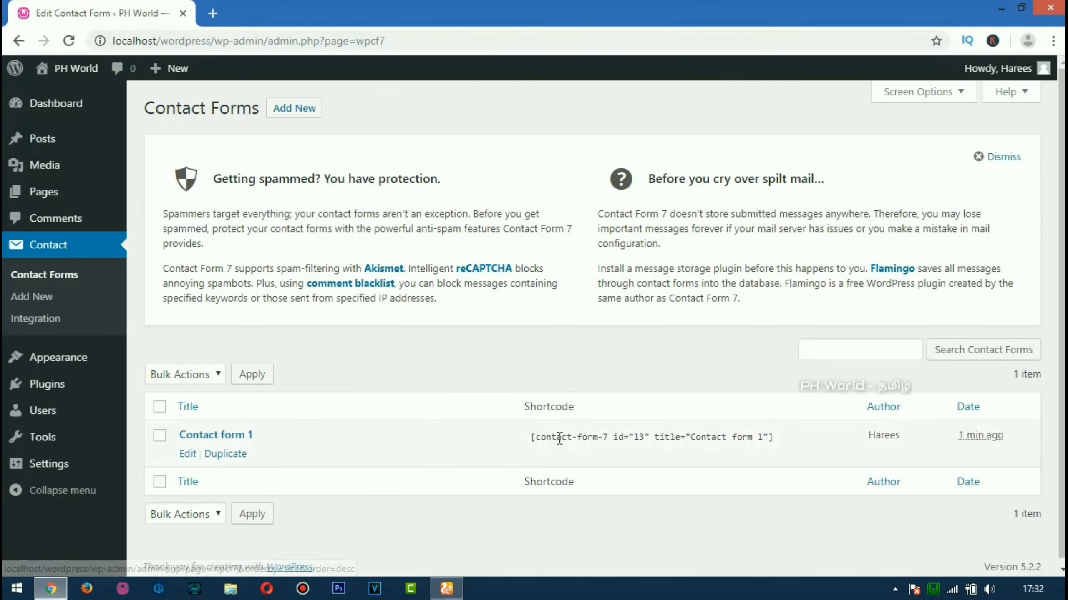
left_click(589, 440)
right_click(592, 439)
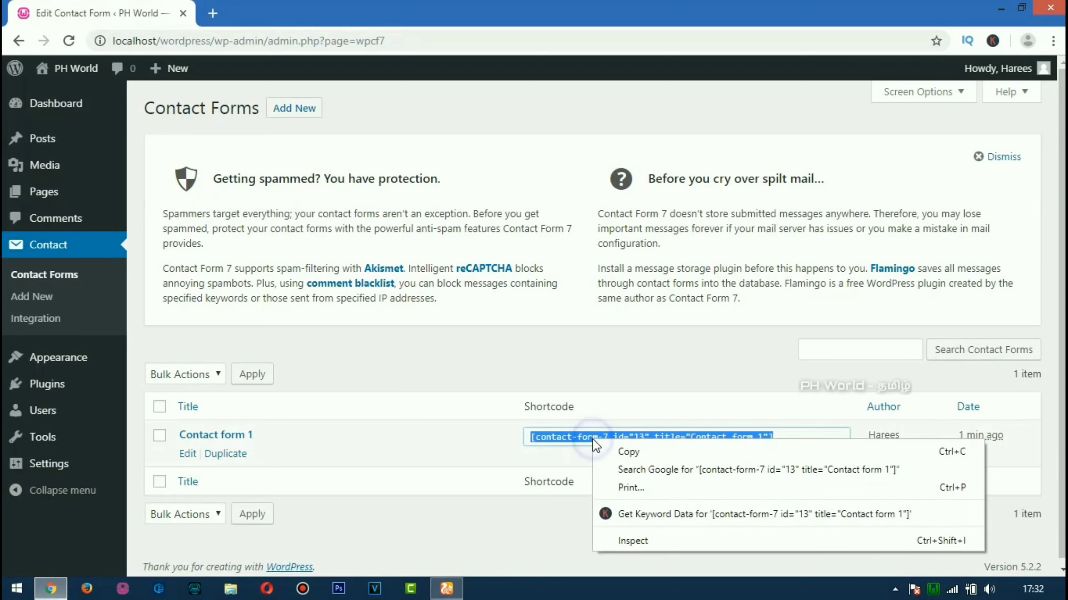
left_click(622, 448)
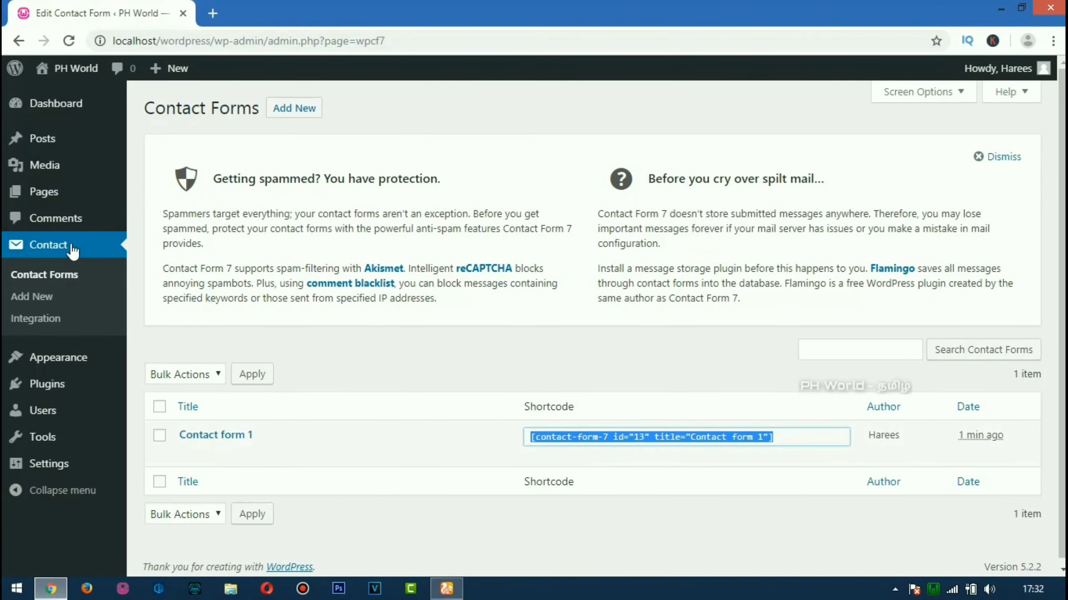
left_click(56, 193)
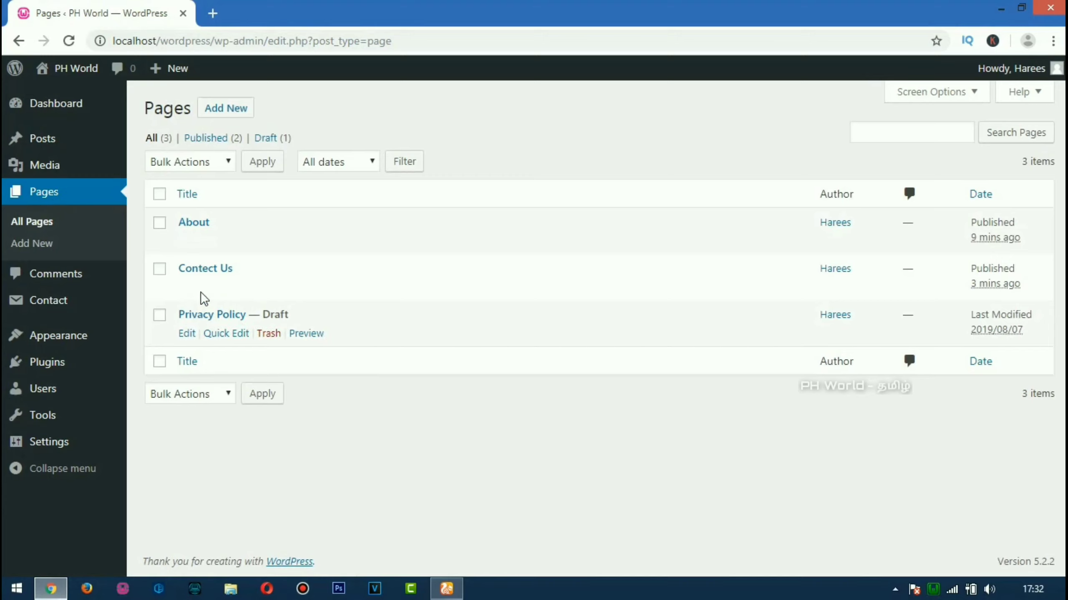
left_click(188, 287)
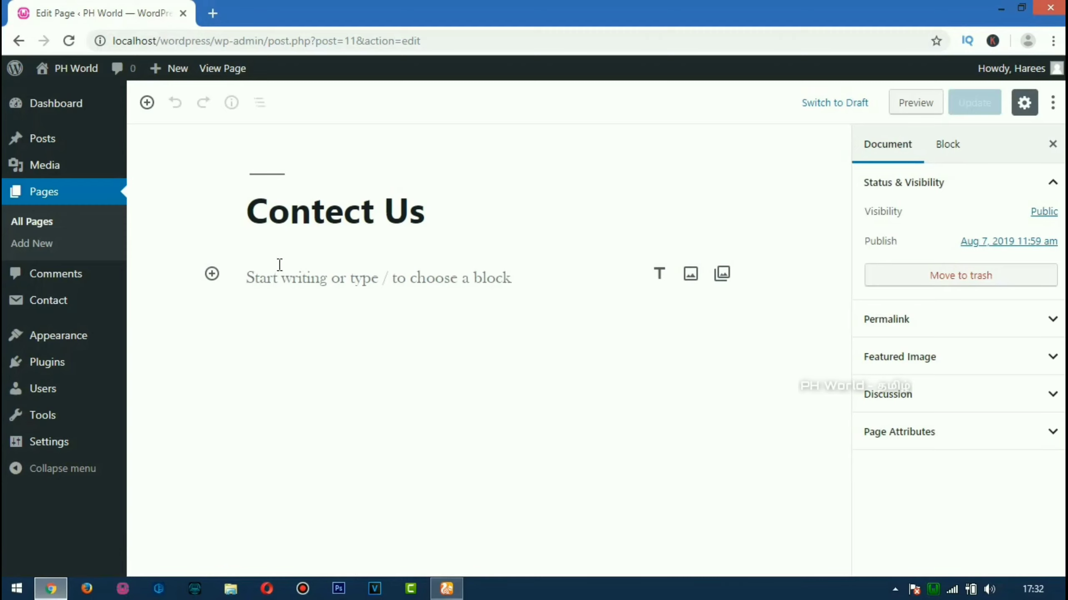
Step: Paste the Contact form 1 shortcode into the Contect Us body and update the page
left_click(307, 280)
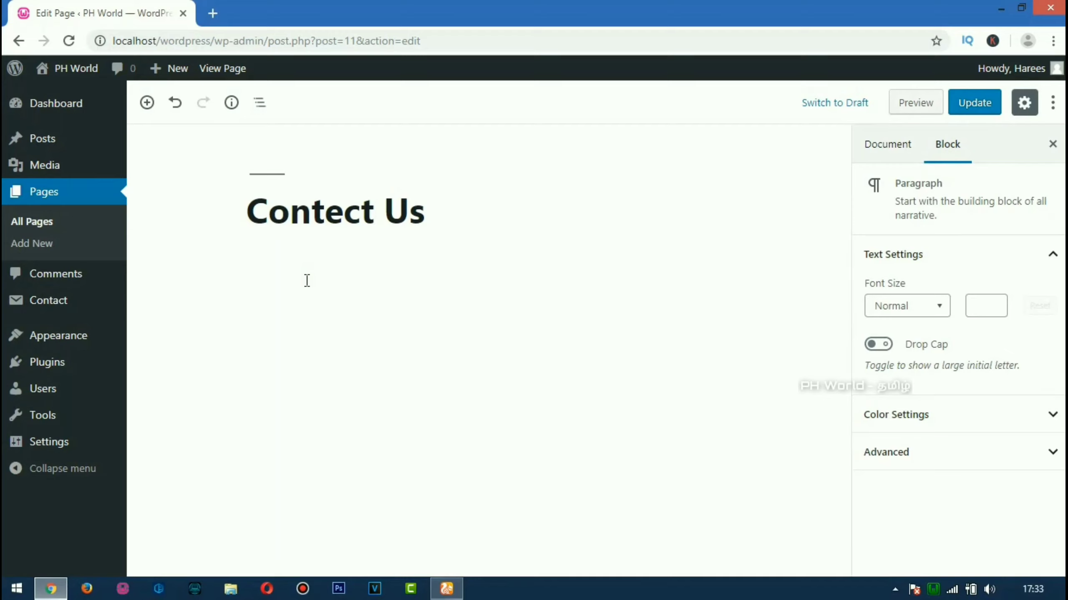
key("ctrl+v")
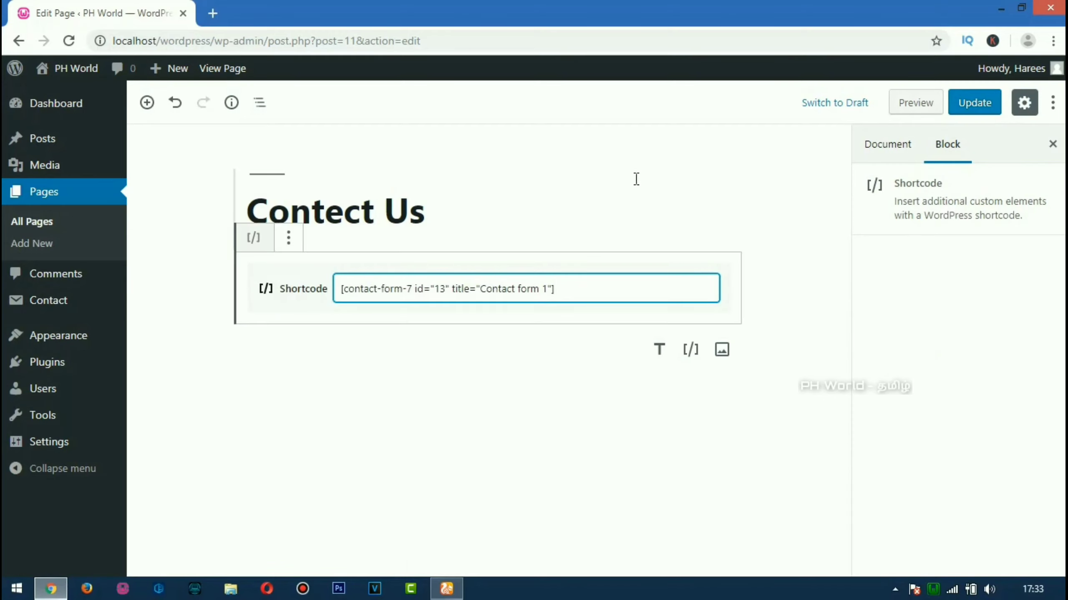
left_click(951, 107)
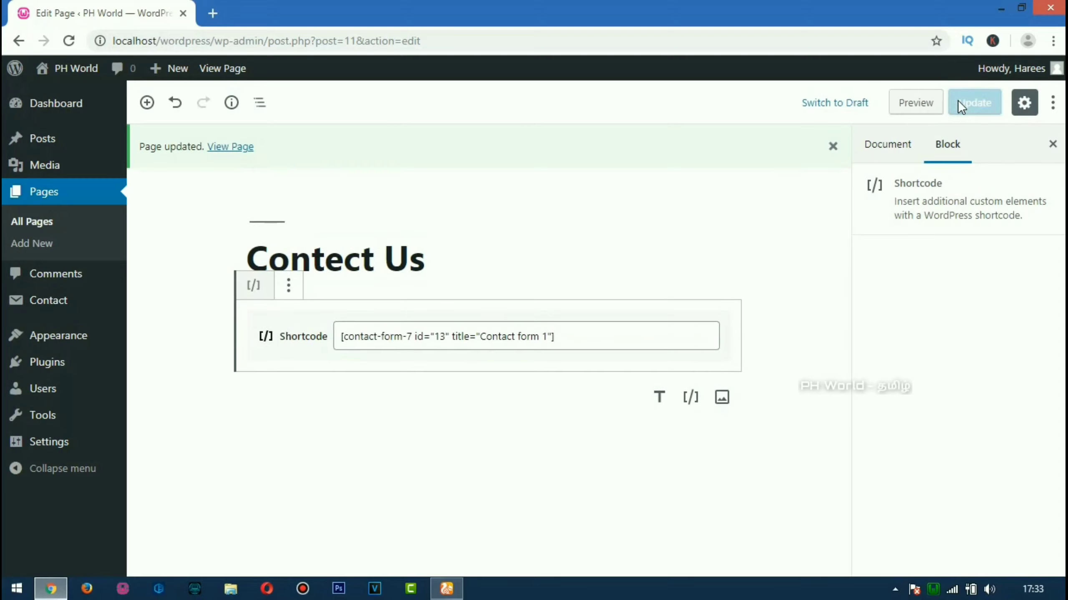
left_click(905, 110)
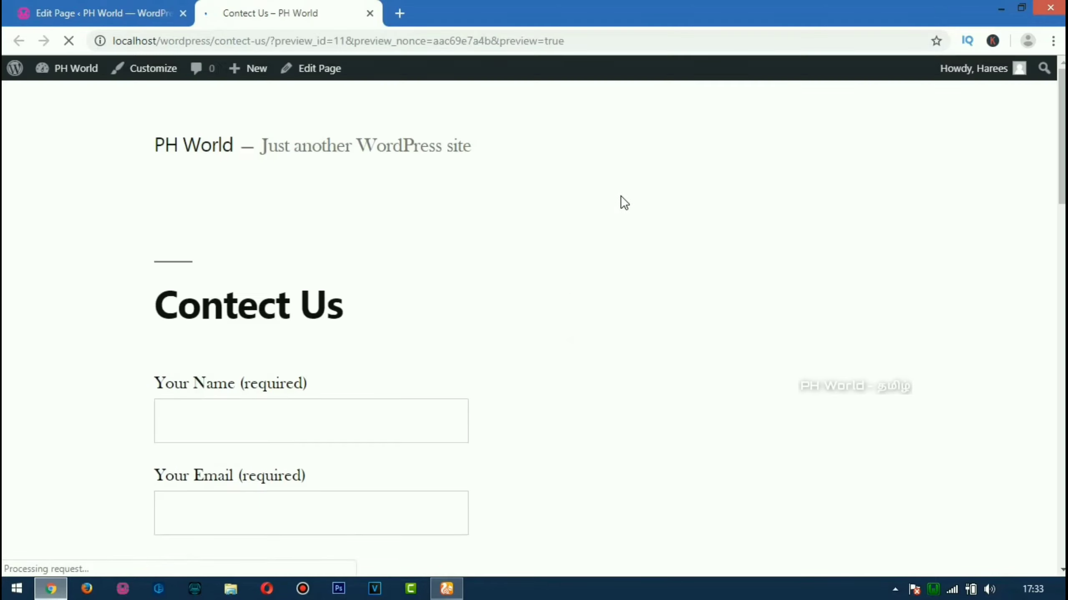
scroll(543, 220, "down", 15)
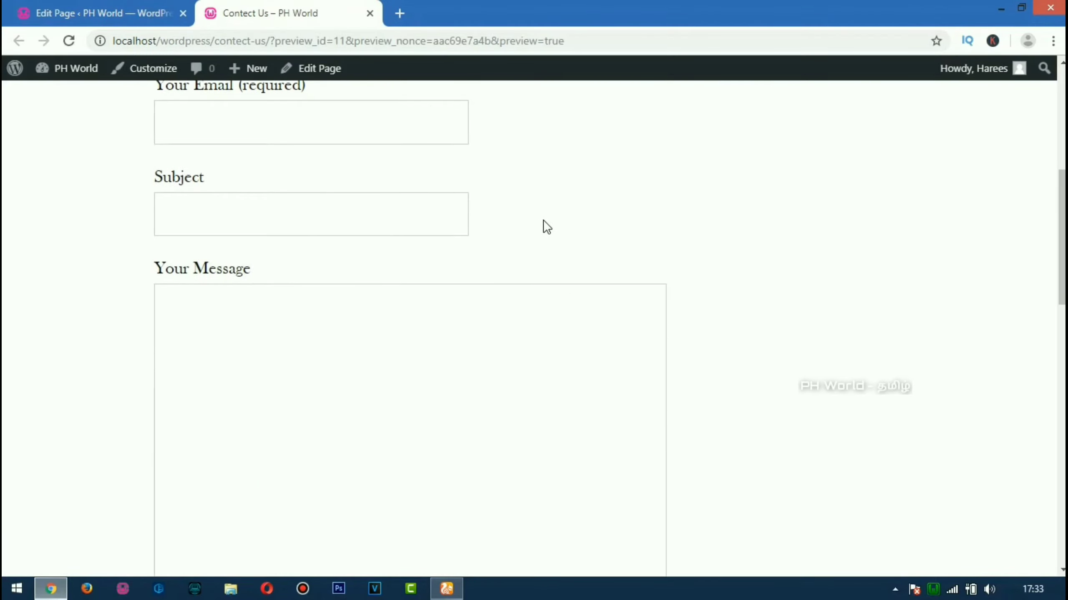
scroll(544, 220, "down", 6)
scroll(544, 220, "up", 8)
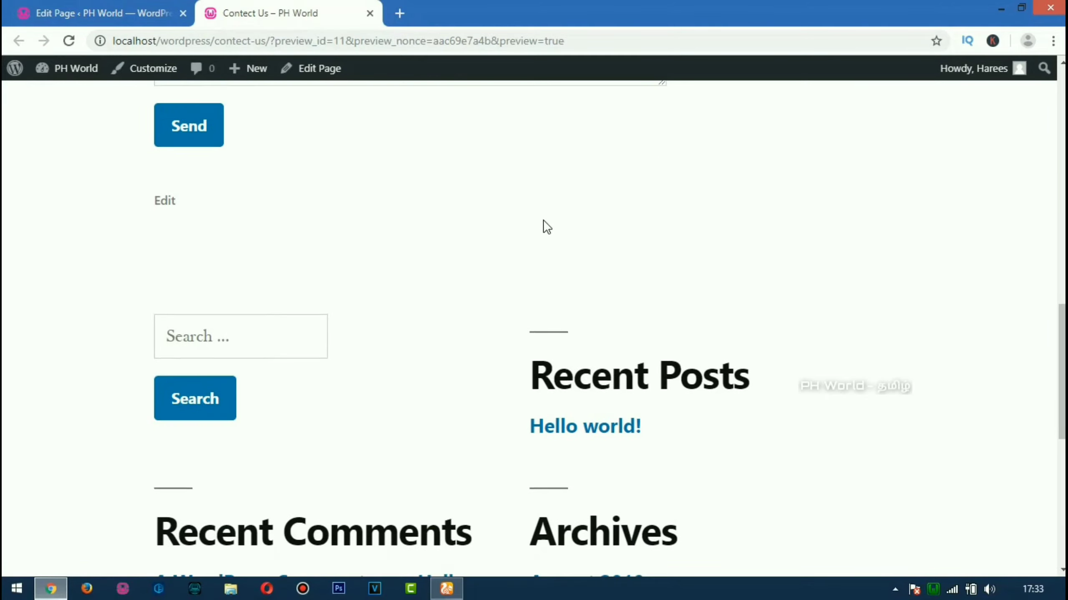
scroll(544, 221, "up", 13)
scroll(543, 220, "down", 5)
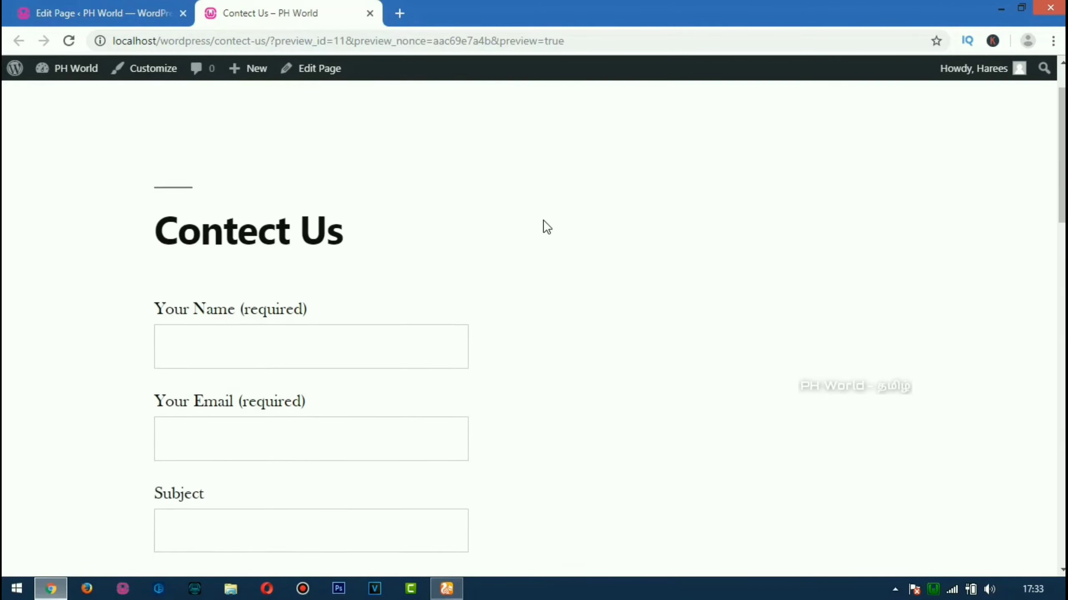
scroll(543, 220, "down", 9)
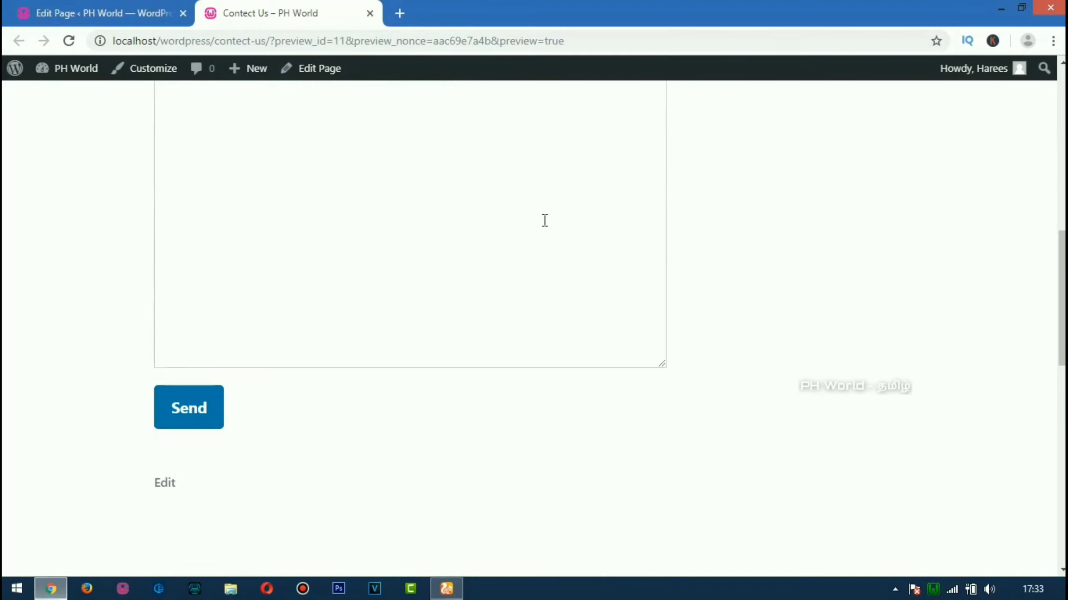
scroll(543, 220, "up", 7)
scroll(543, 220, "up", 6)
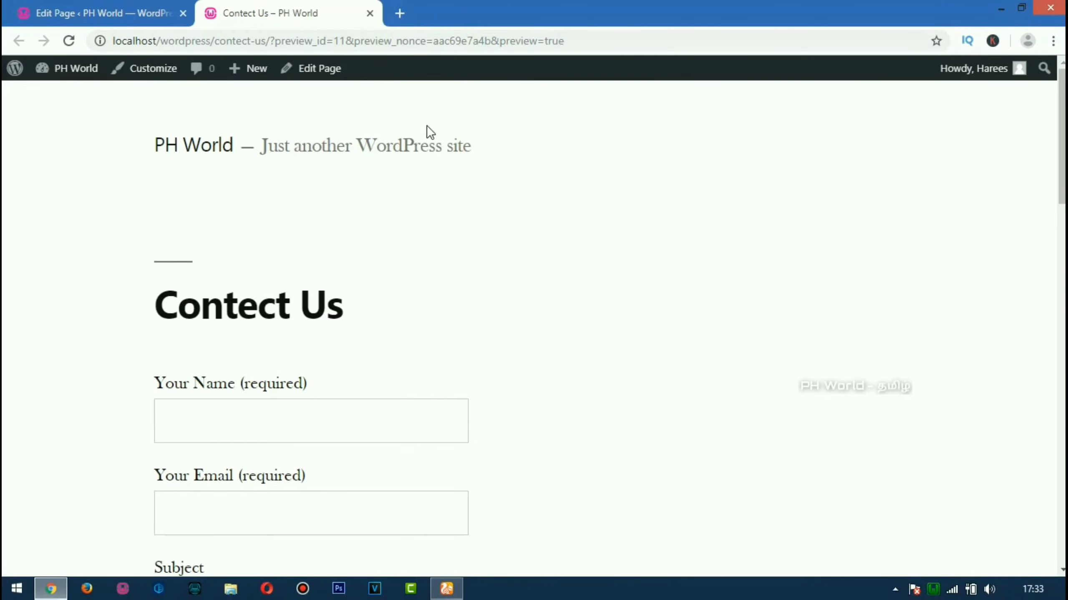
left_click(369, 13)
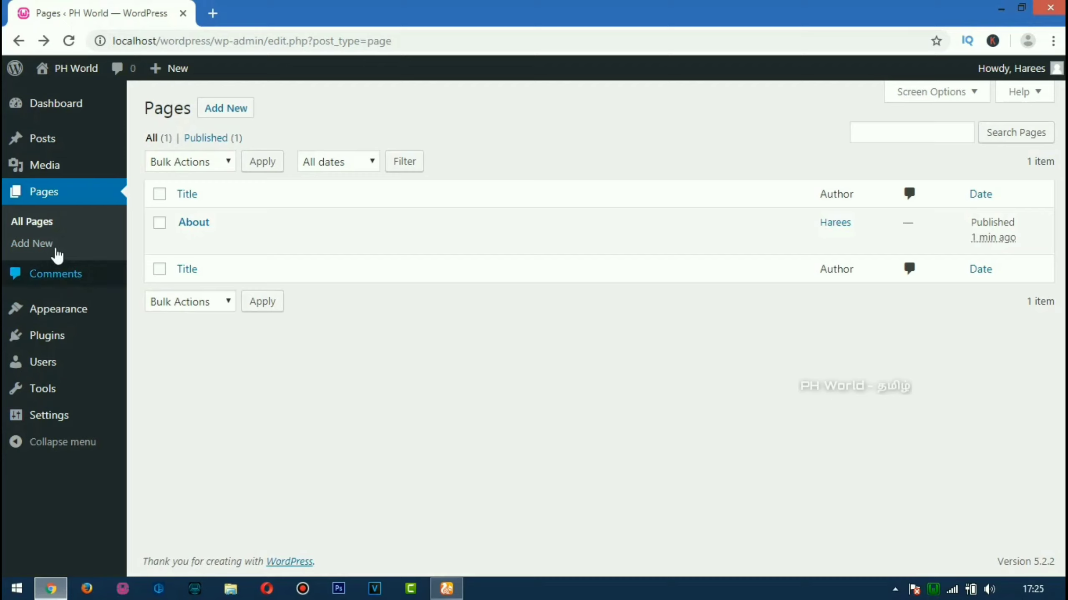
Step: Open a new blank page and enter 'Privacy Policy' as its title
left_click(222, 110)
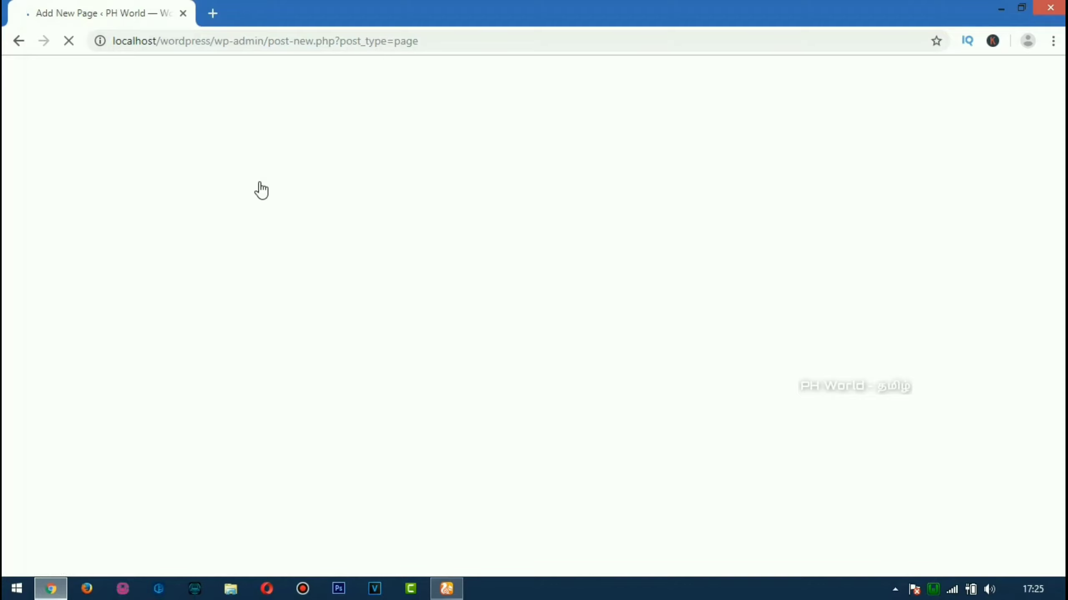
type("Privacy P")
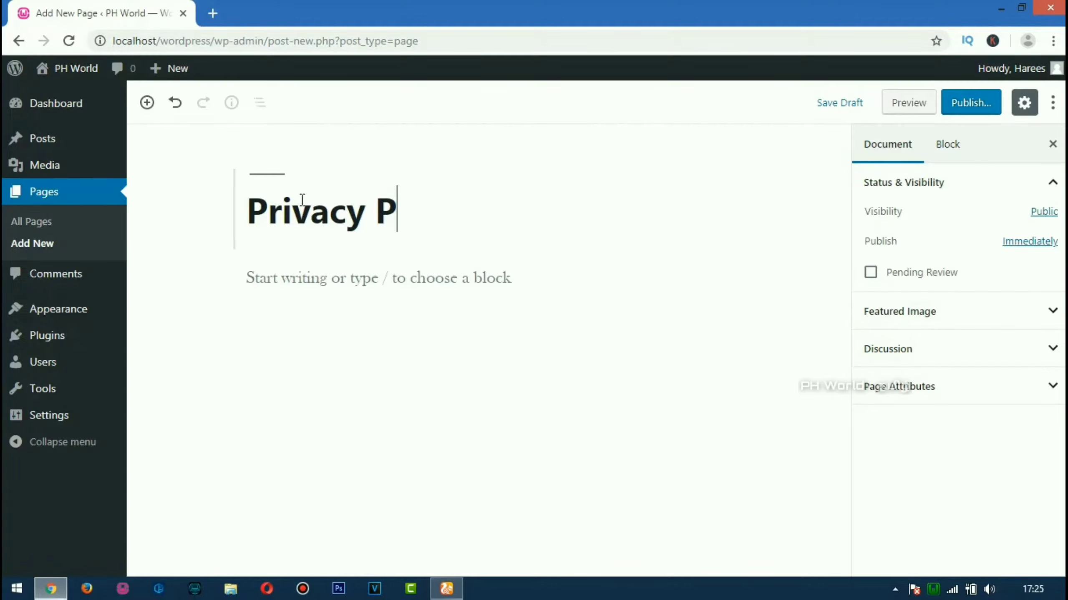
type("oli")
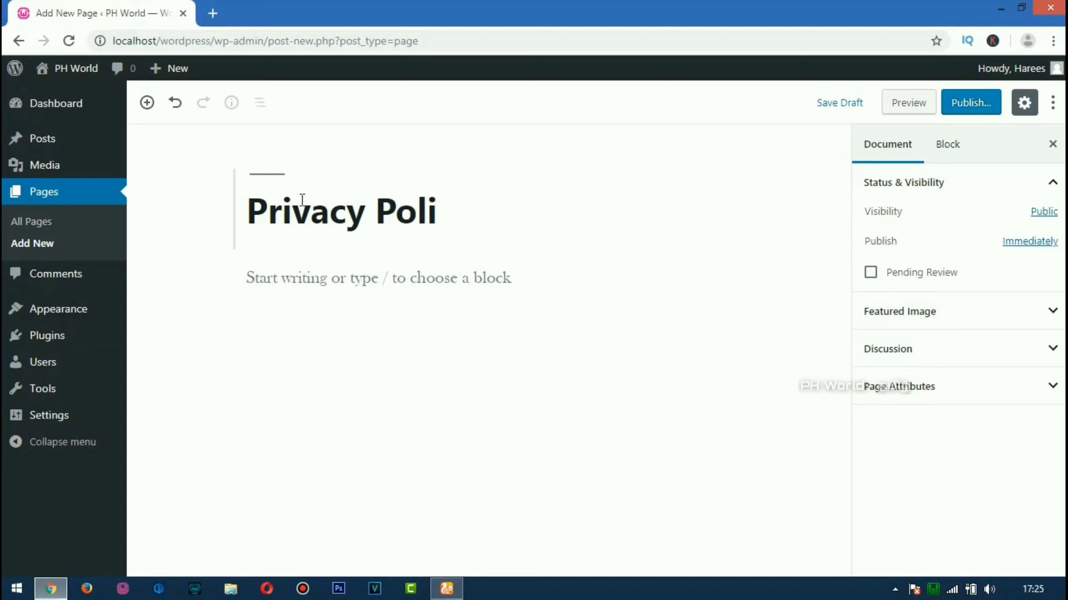
type("cy")
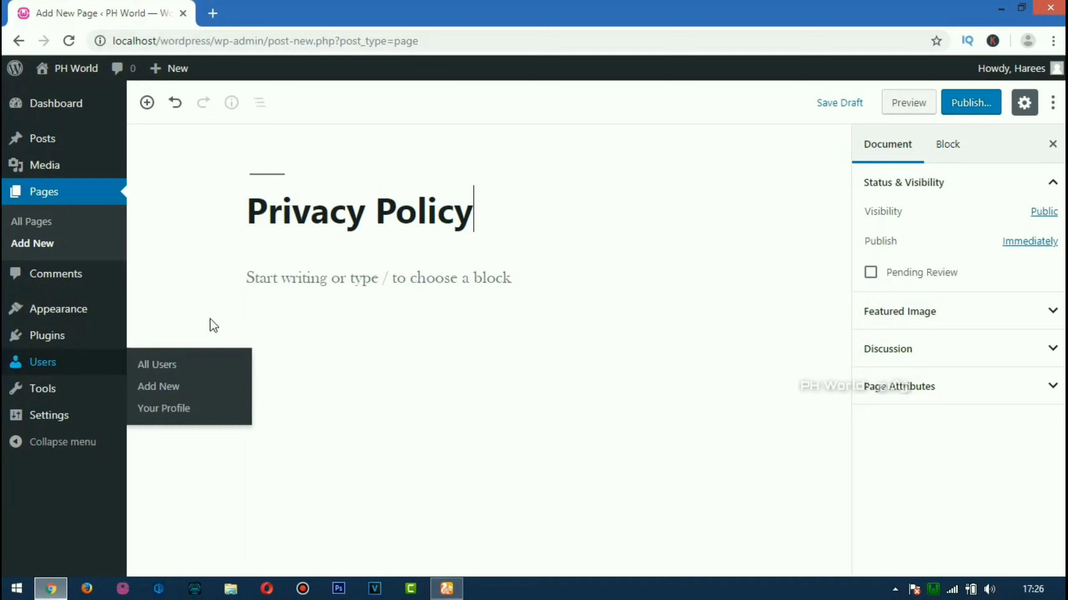
Step: In a new UC Browser tab, search Google for 'privacypolicyonline`com'
left_click(446, 589)
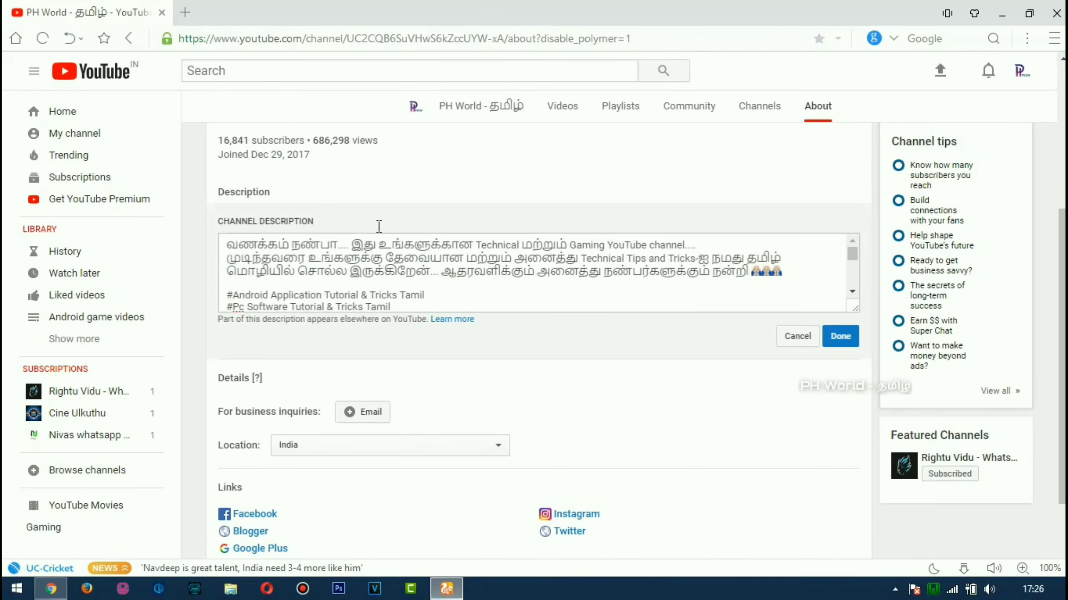
left_click(183, 12)
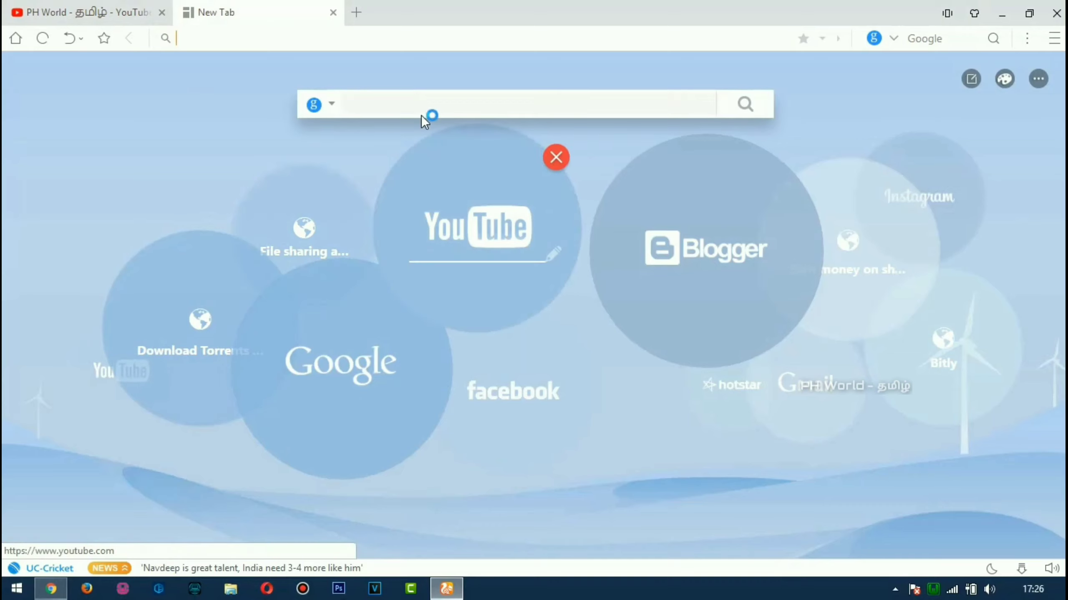
left_click(422, 107)
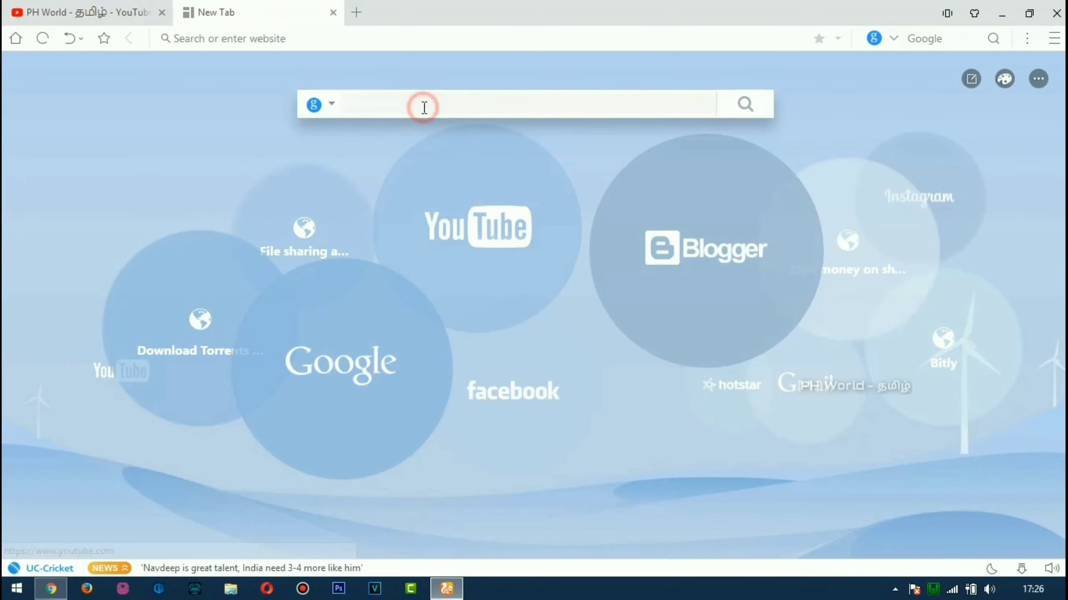
type("privacypolicyo")
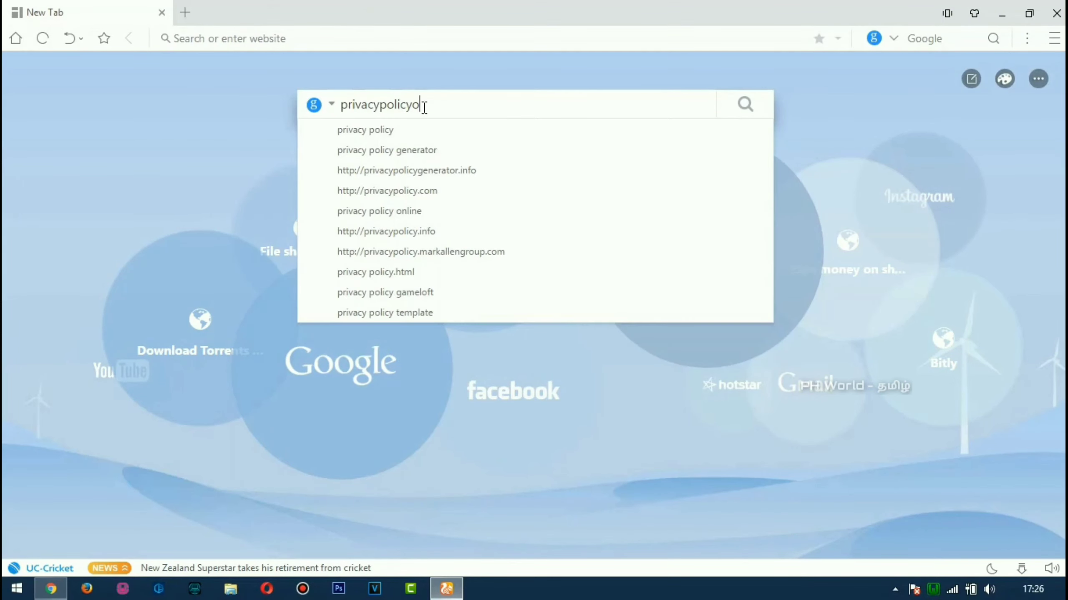
type("nline")
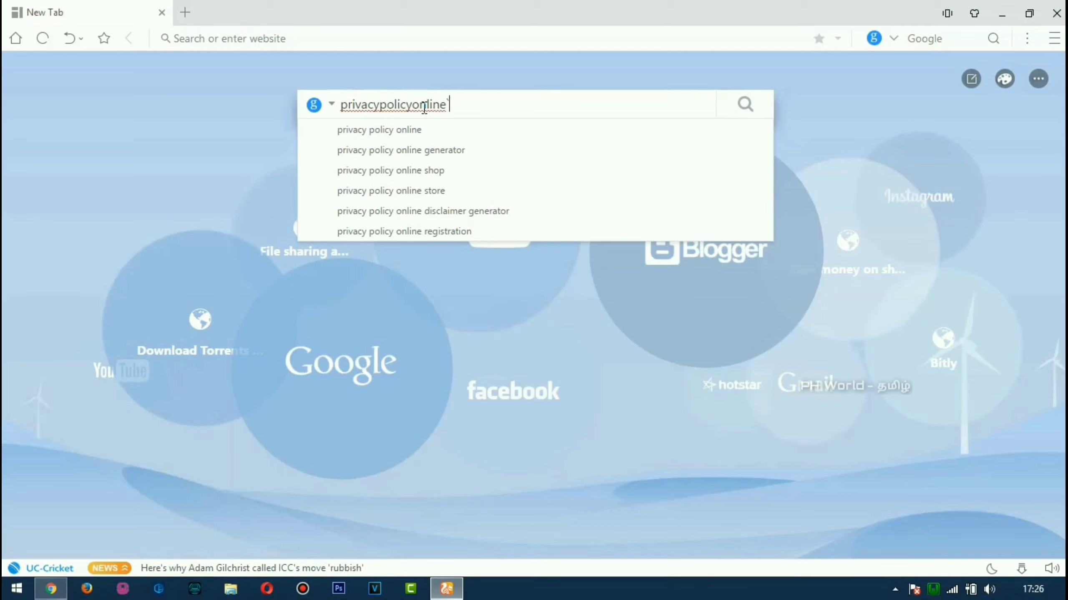
type("`com")
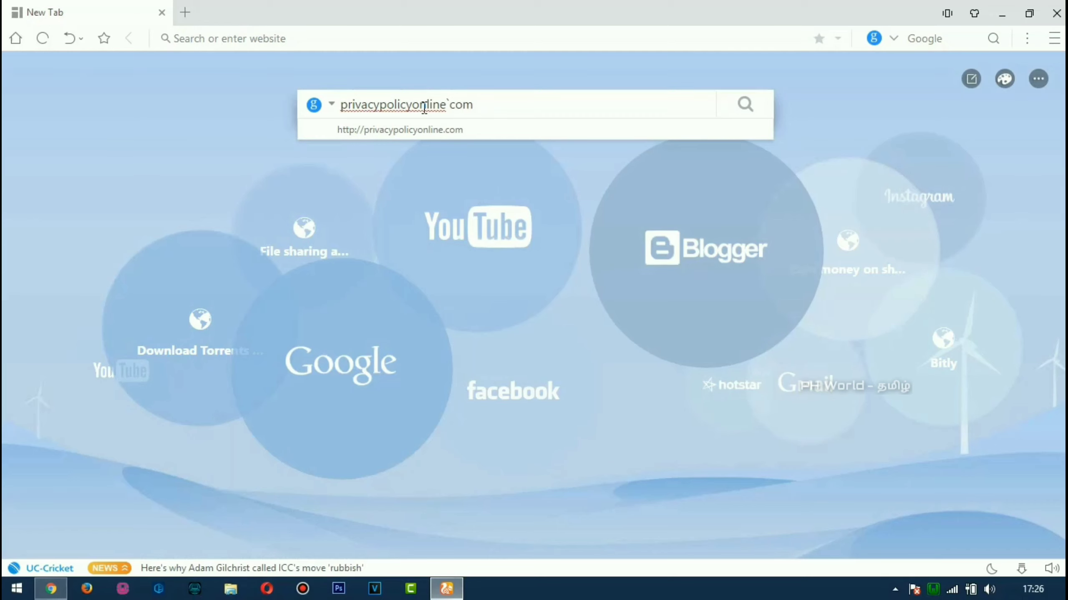
key("Return")
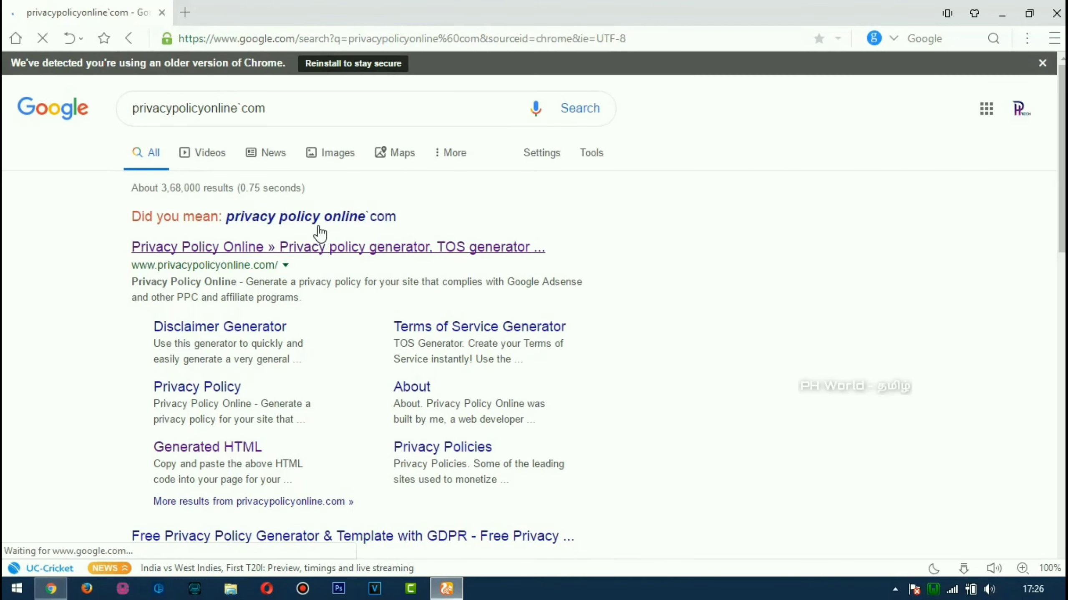
Step: Open Privacy Policy Online from the results and enter 'PH World' as the site title
left_click(320, 250)
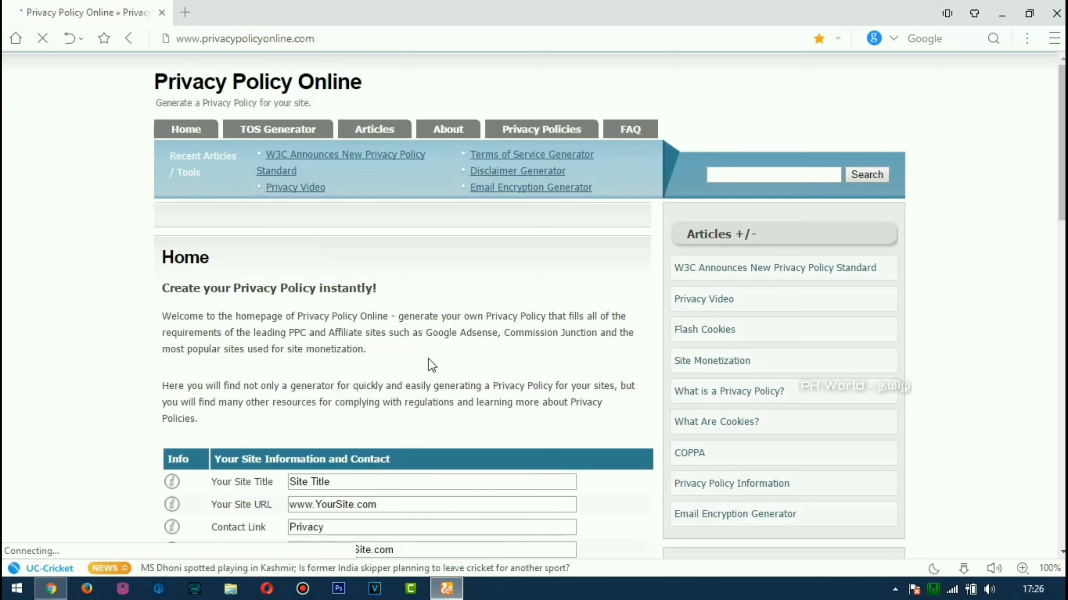
scroll(460, 336, "down", 5)
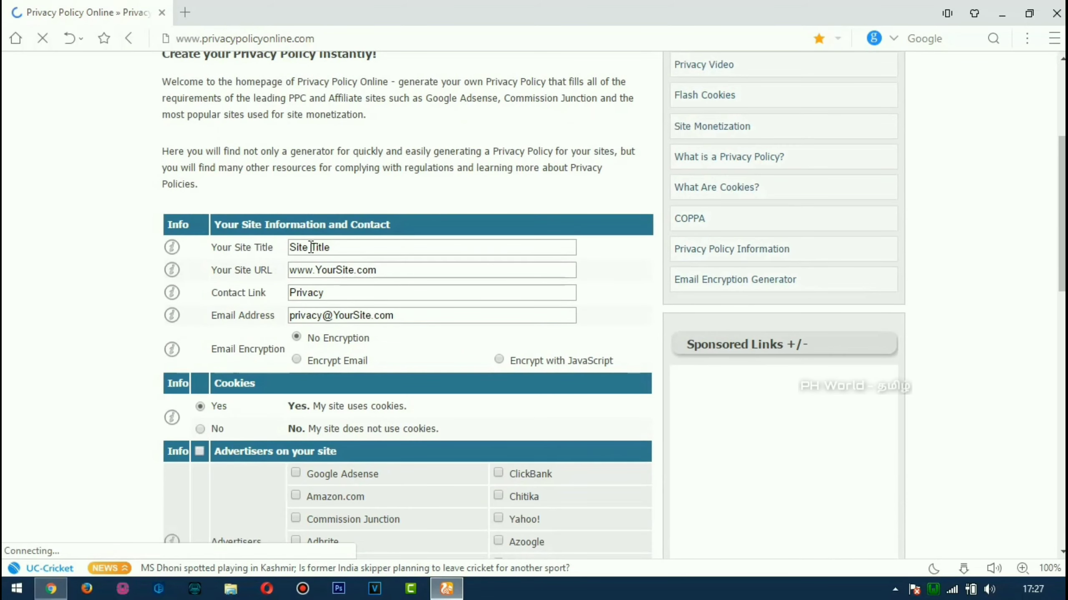
left_click(313, 246)
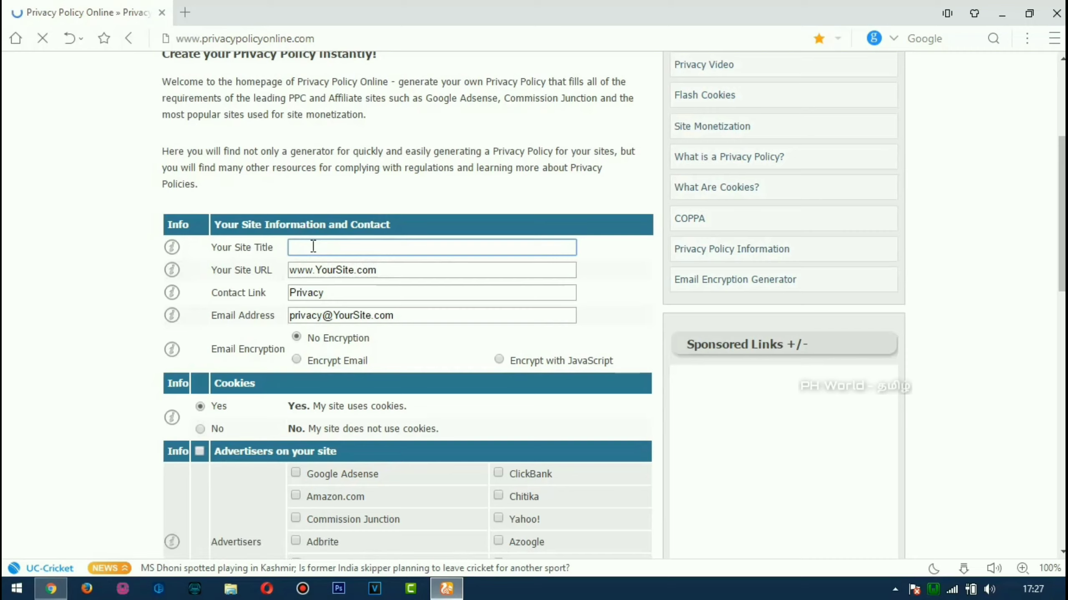
type("PH World")
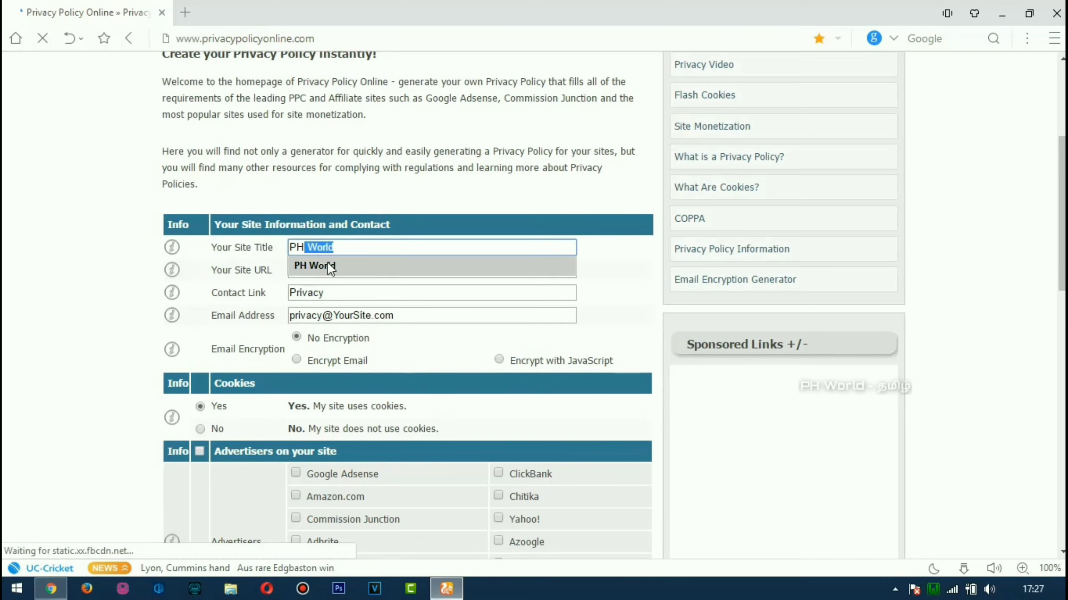
left_click(327, 263)
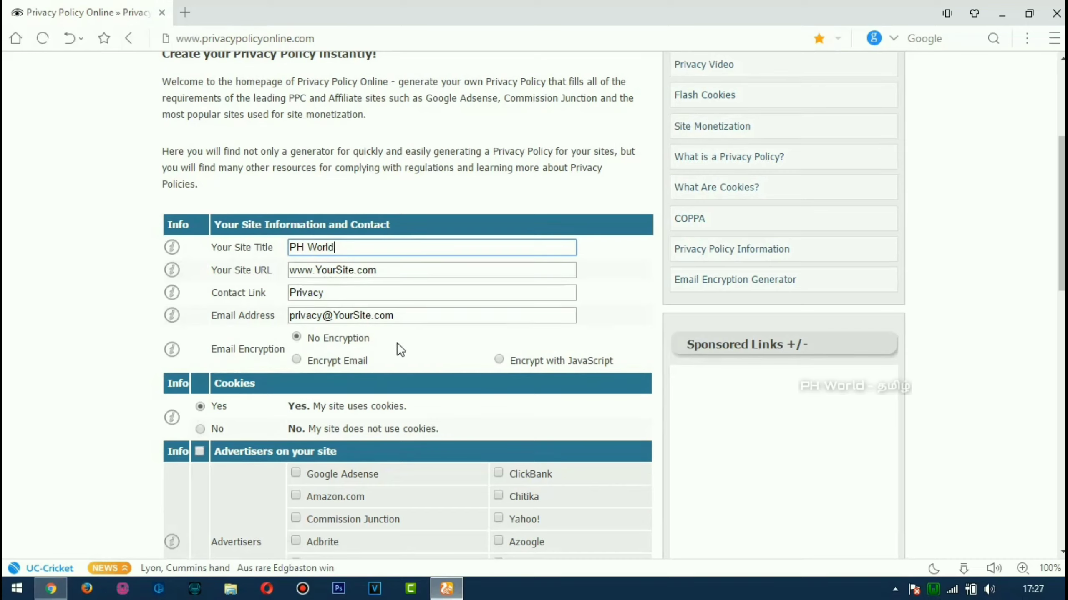
left_click(387, 269)
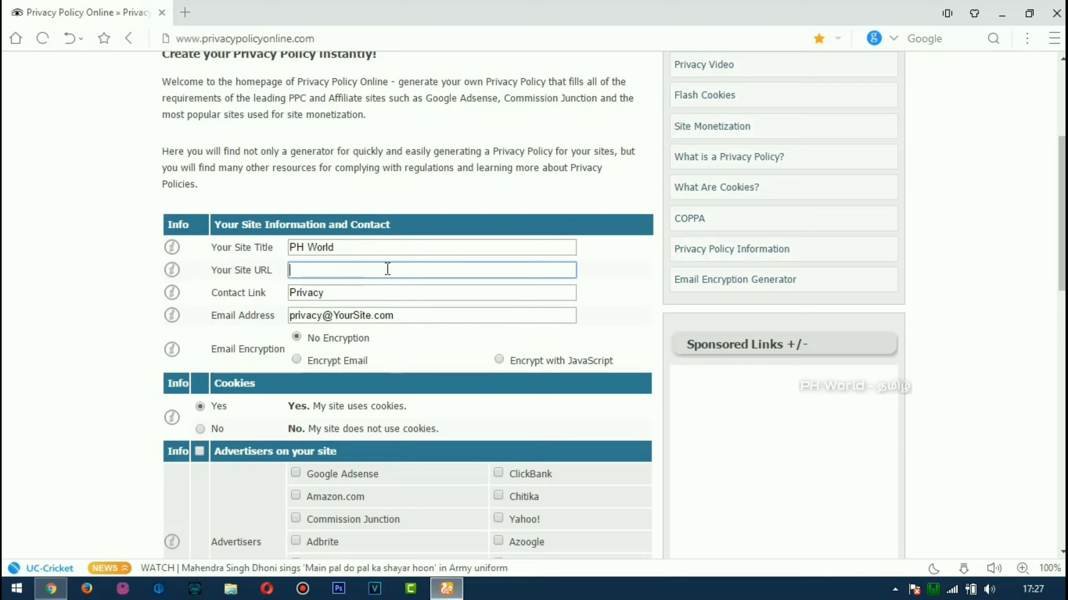
type("www.")
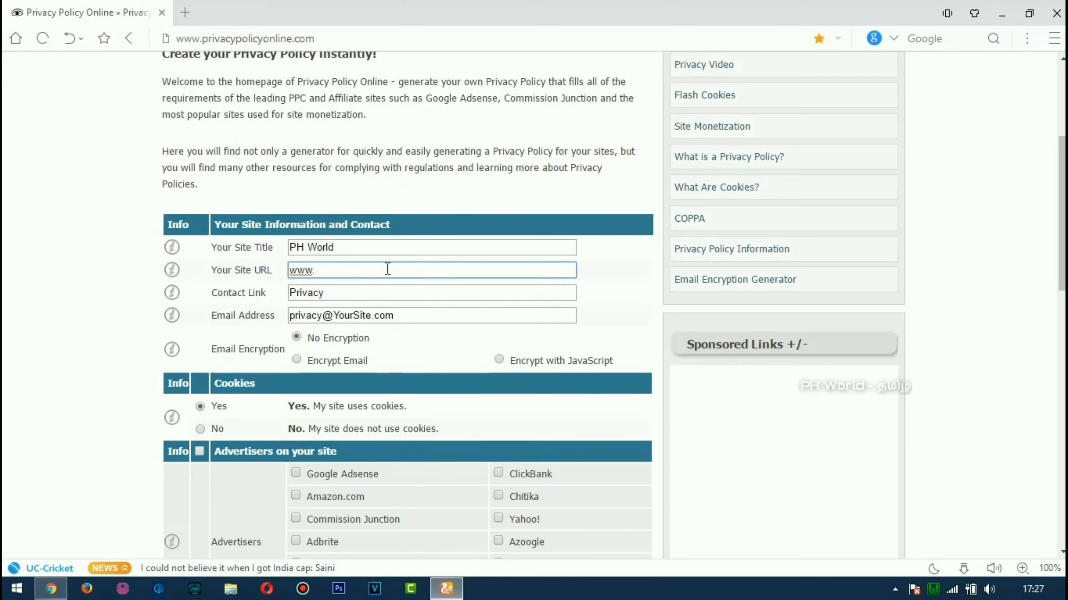
type("phworld")
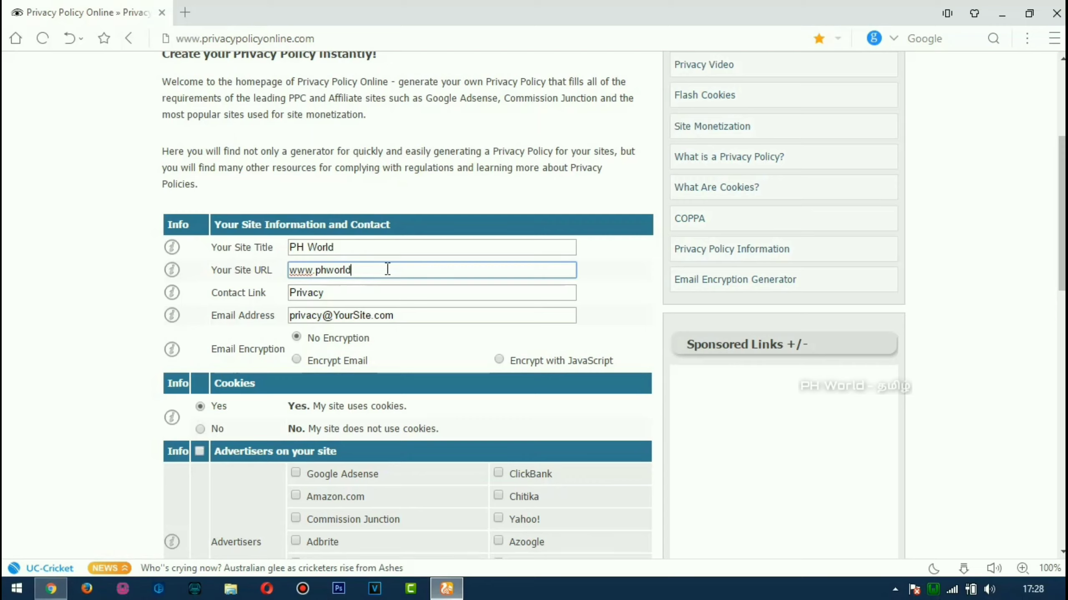
type(".")
type("i")
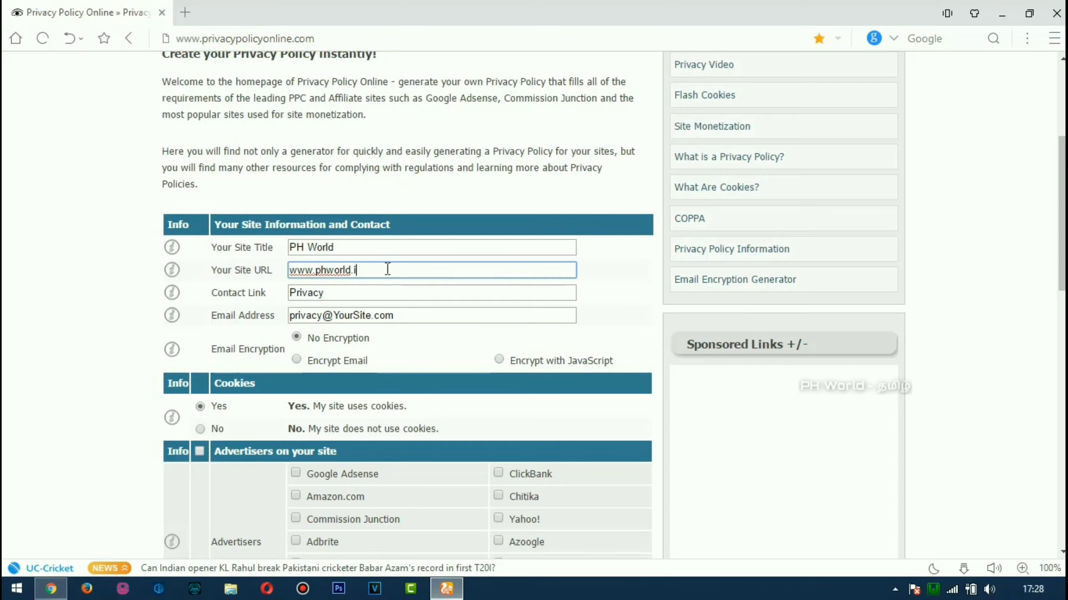
type("nn")
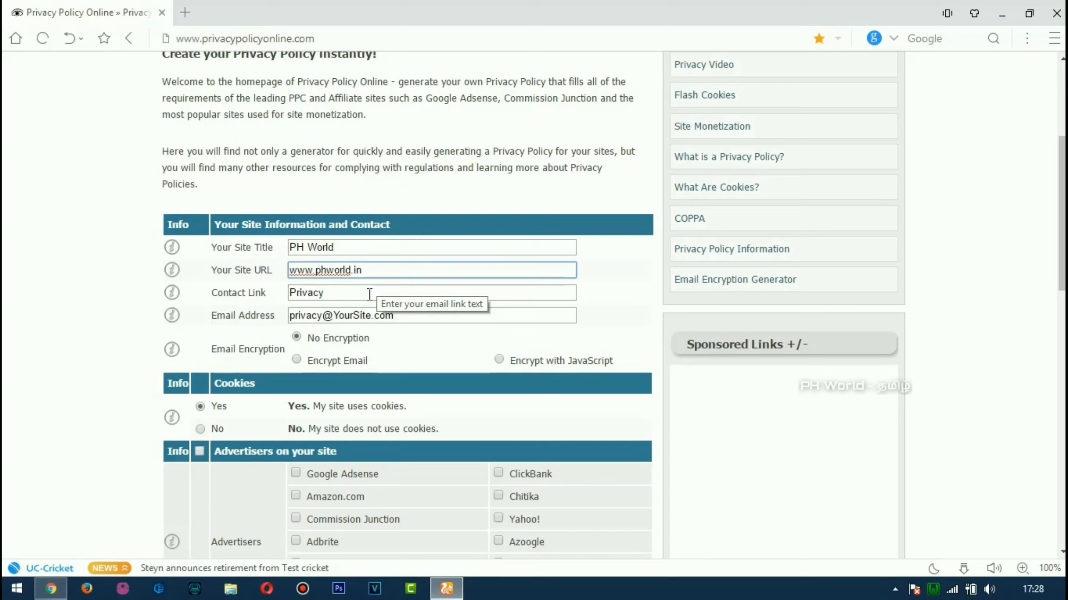
left_click(369, 295)
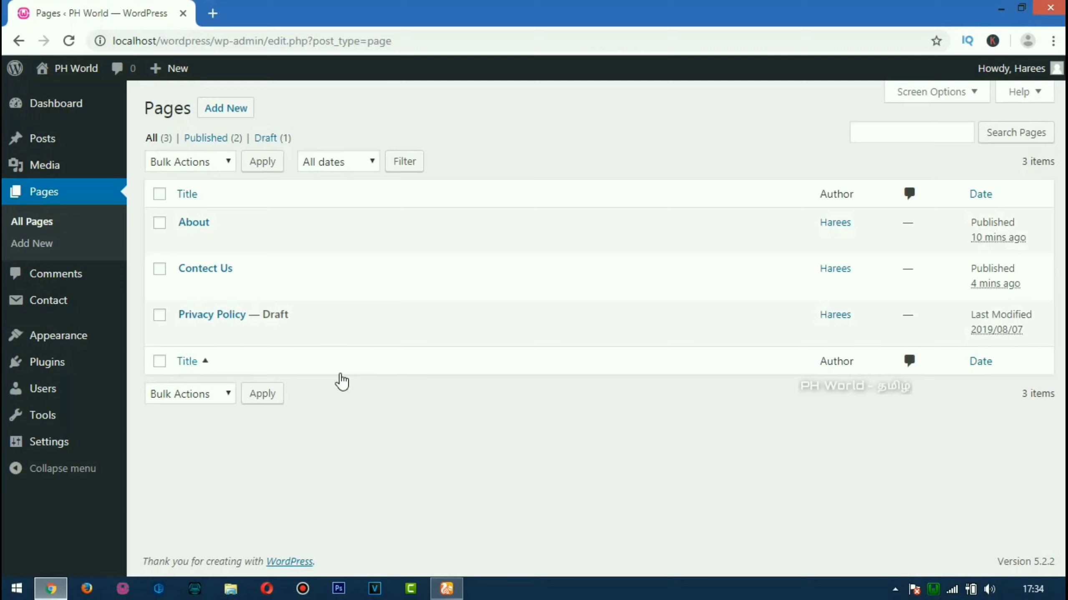
Step: View the live Contect Us page and copy its address-bar URL for the policy generator
mouse_move(225, 300)
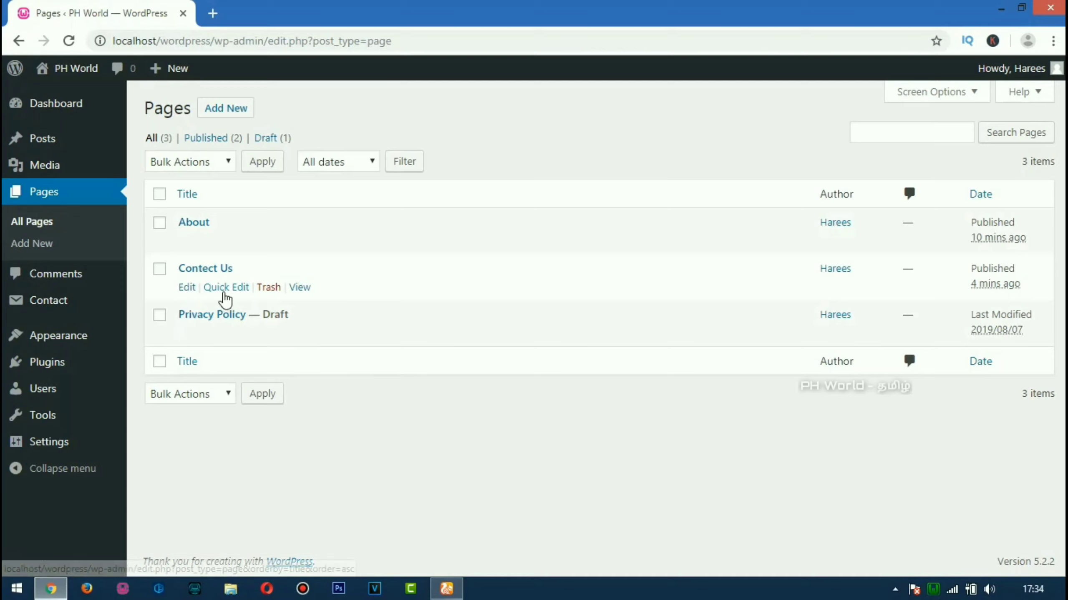
left_click(302, 288)
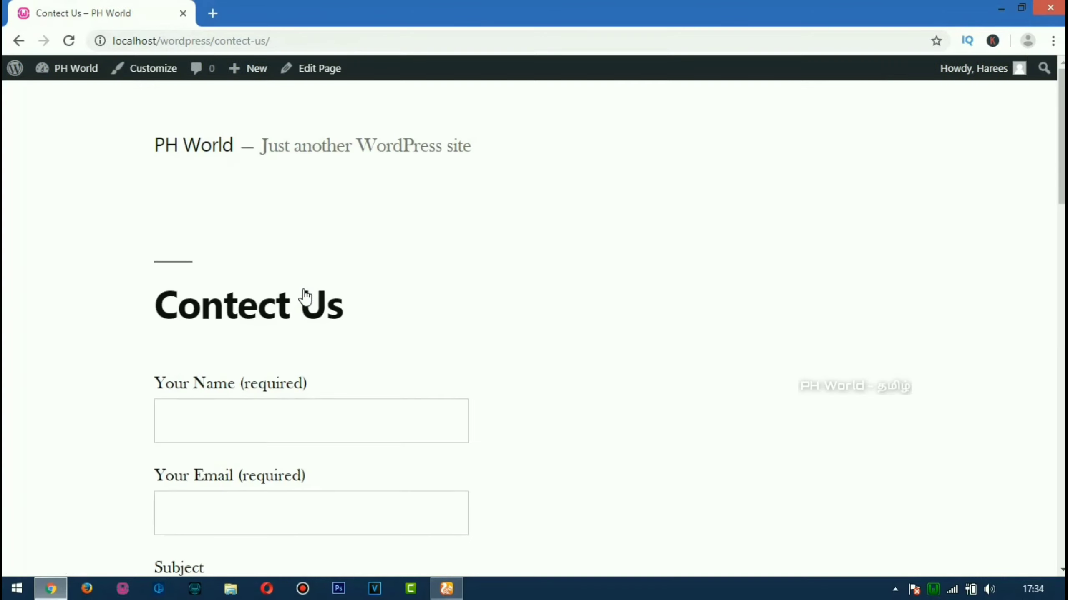
left_click(285, 41)
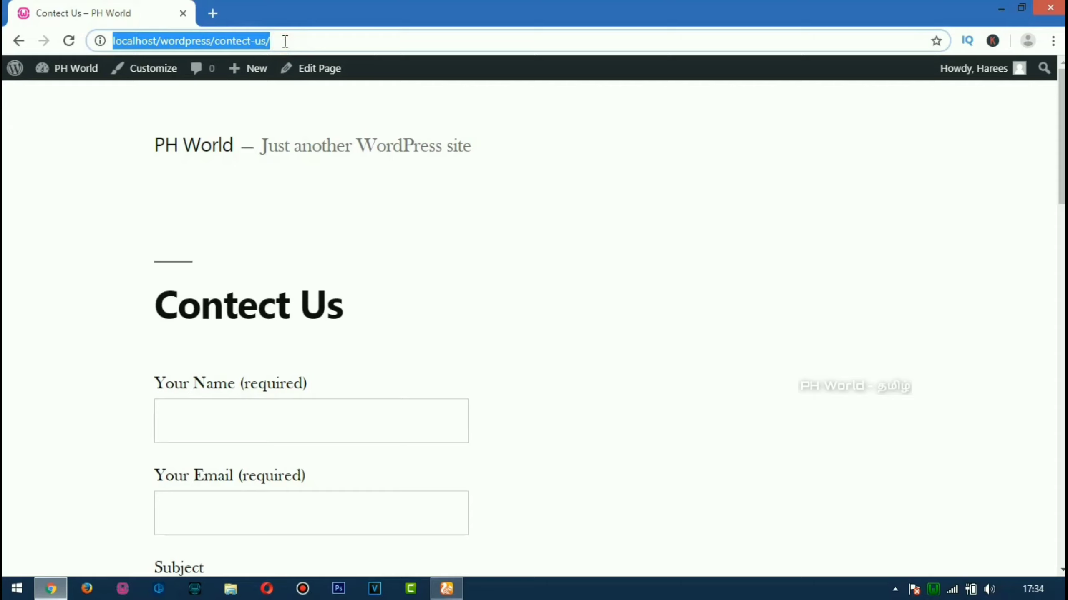
right_click(244, 42)
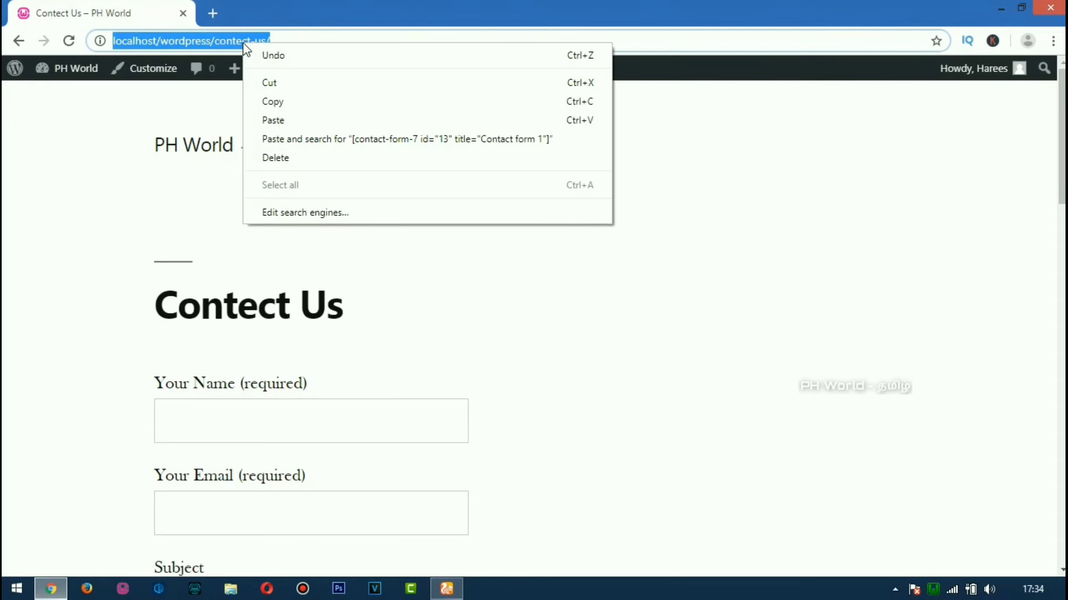
left_click(299, 103)
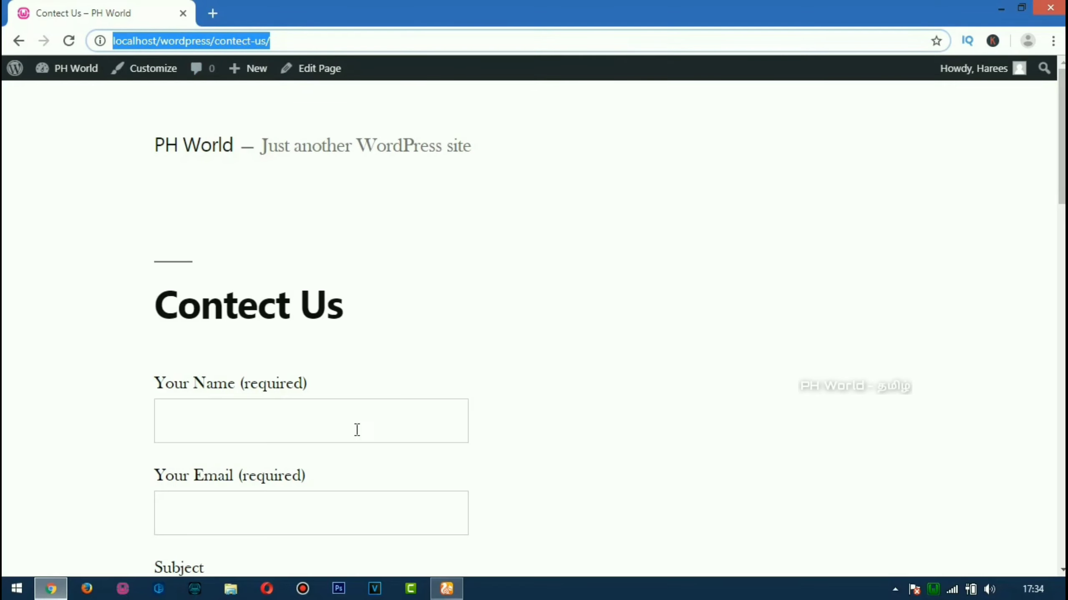
left_click(438, 590)
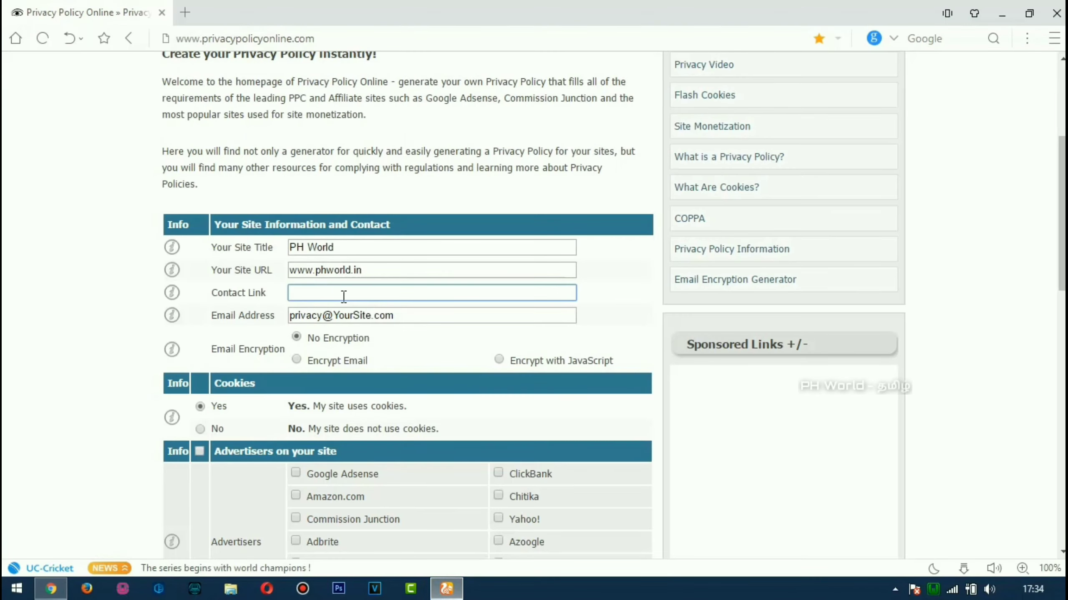
left_click(345, 294)
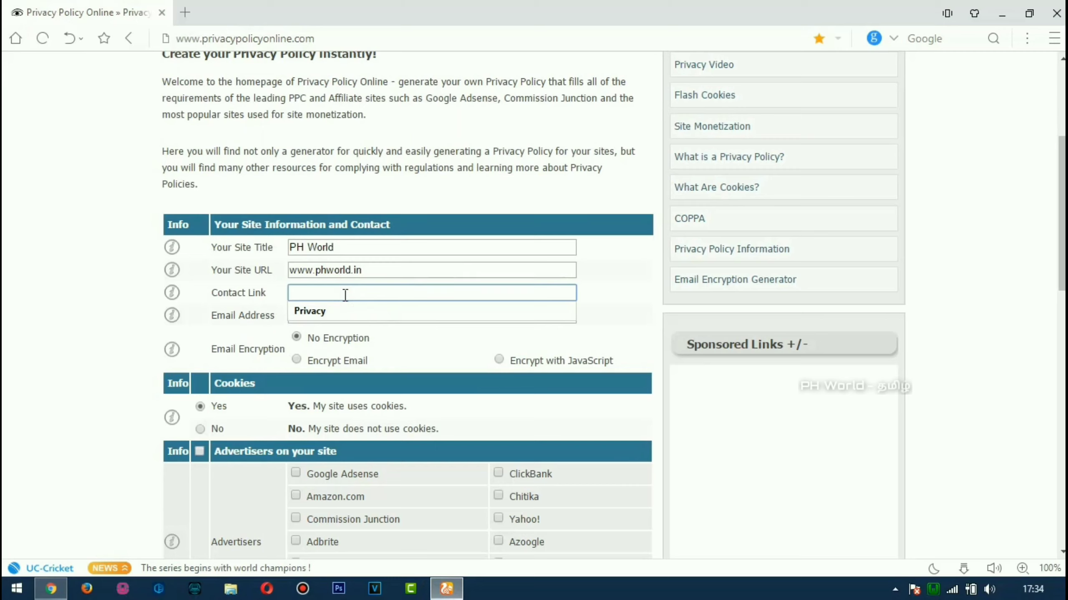
key("ctrl+v")
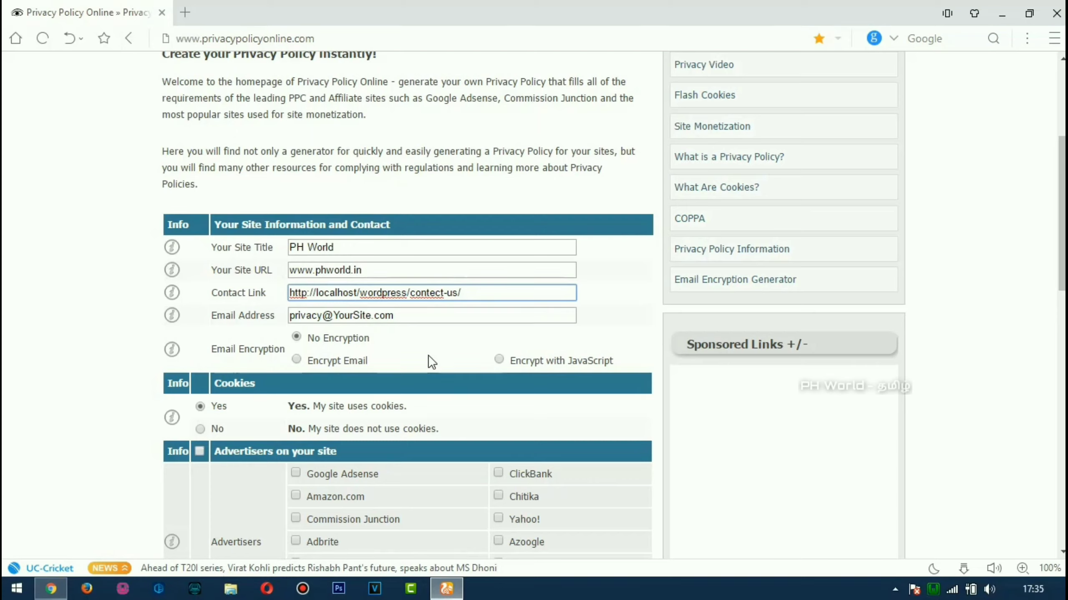
left_click(401, 317)
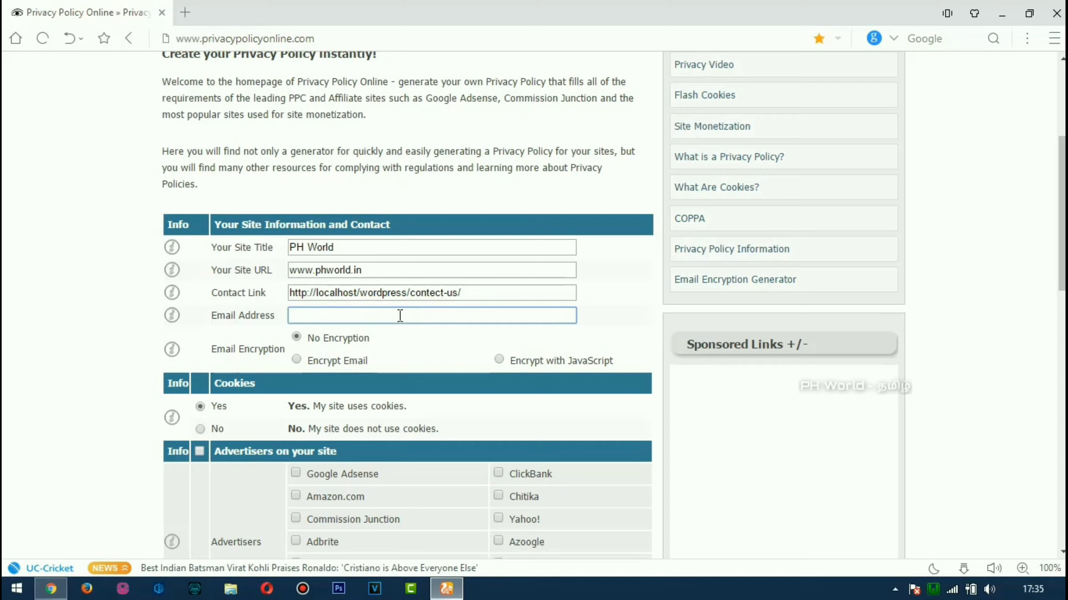
type("pri")
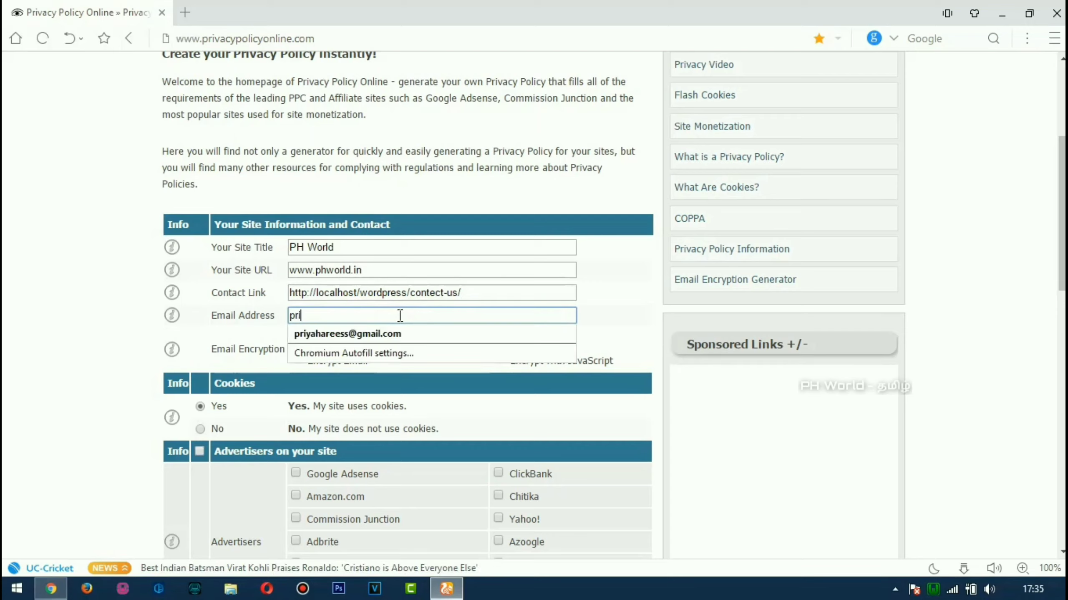
type("yahareess")
left_click(394, 329)
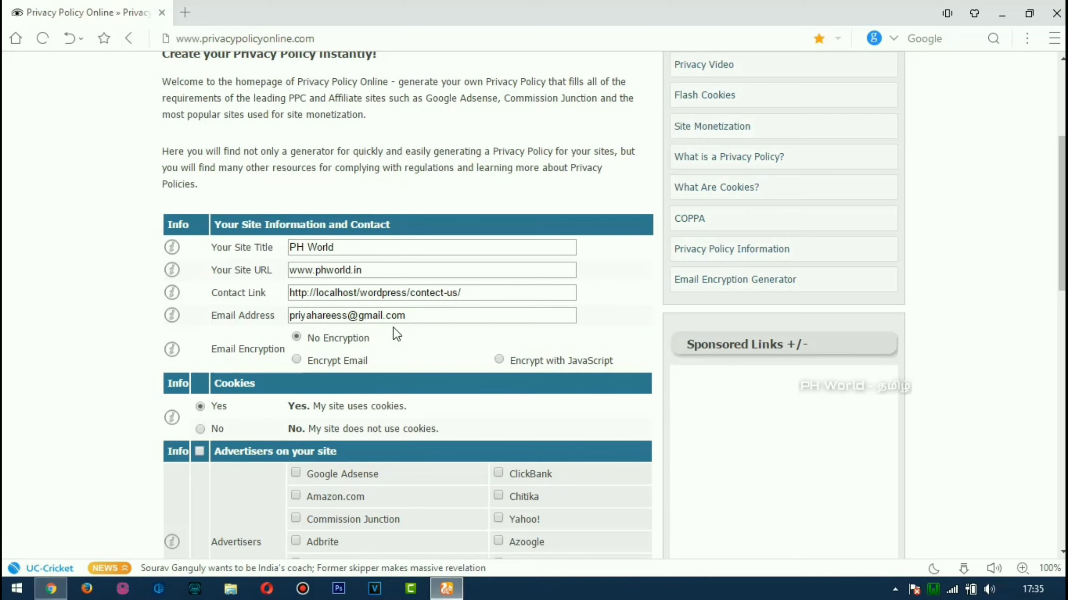
scroll(393, 327, "down", 2)
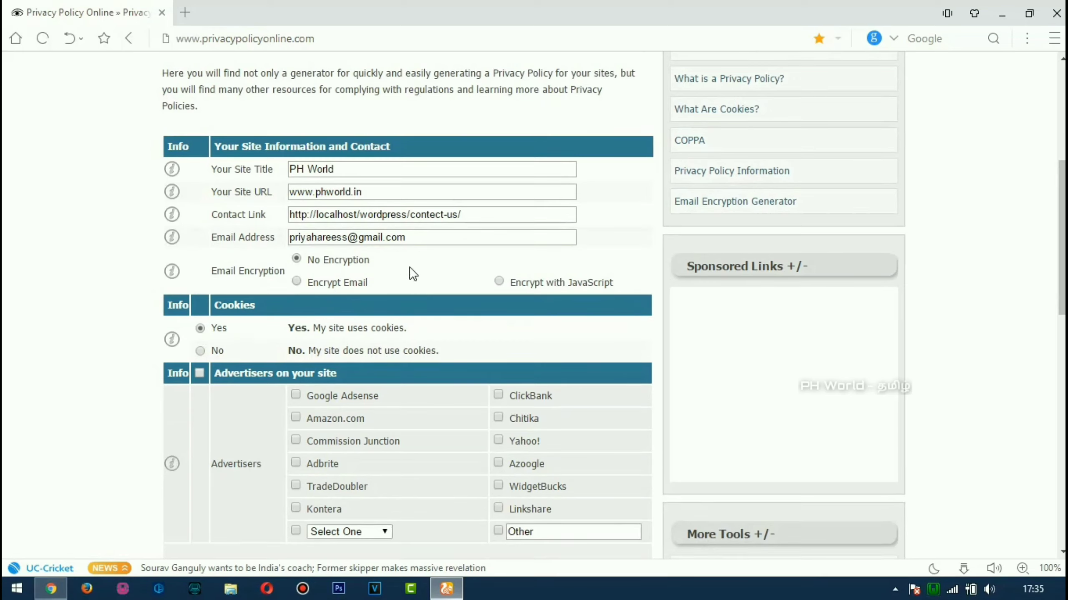
scroll(409, 267, "down", 2)
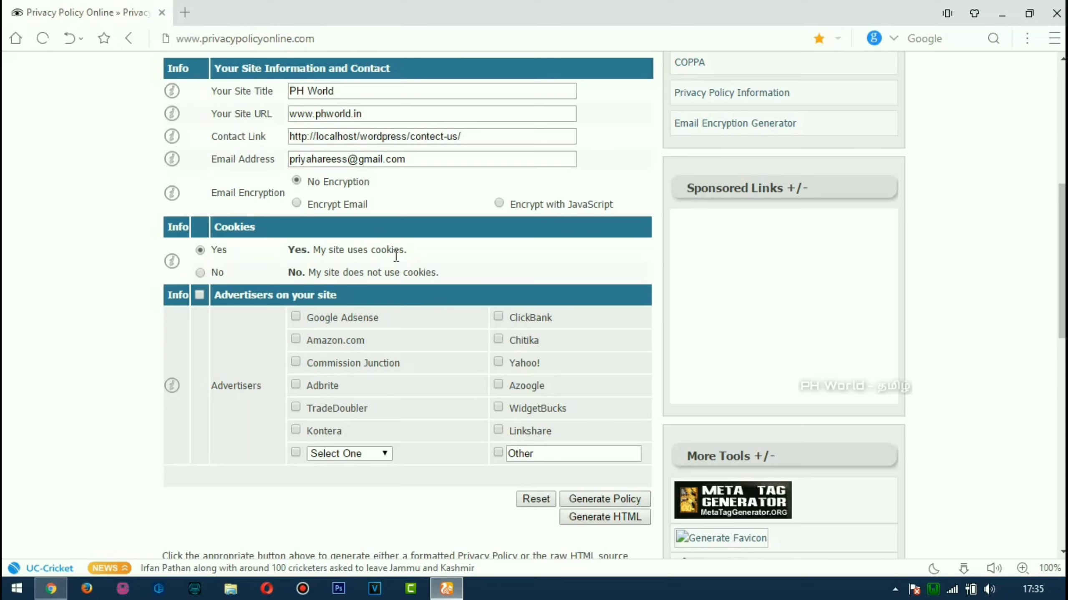
Step: Choose No for cookies, tick Amazon.com and Google Adsense advertisers, and generate the policy
left_click(201, 272)
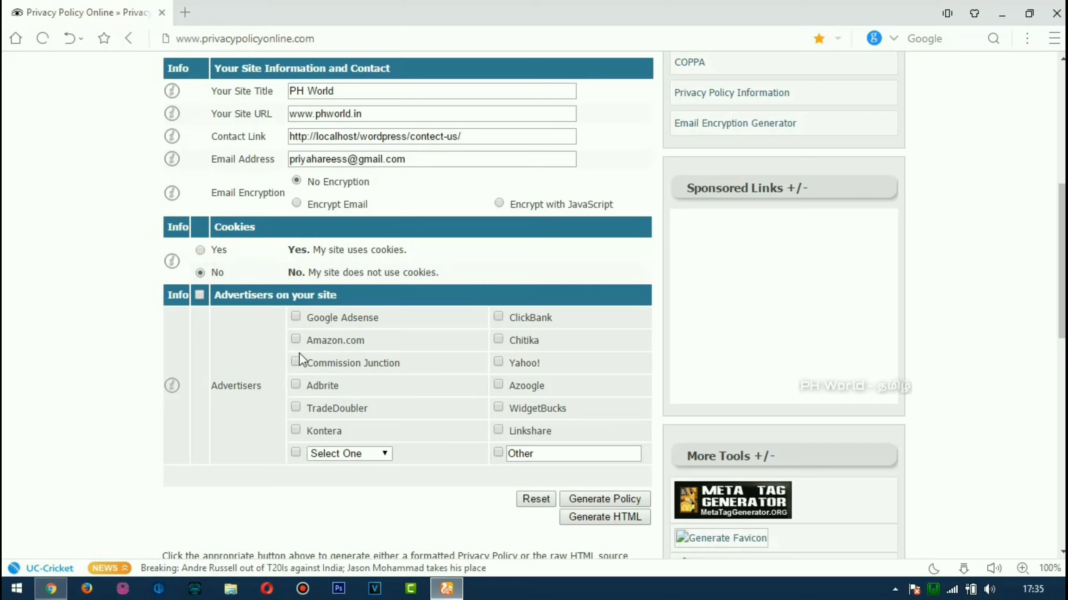
left_click(295, 339)
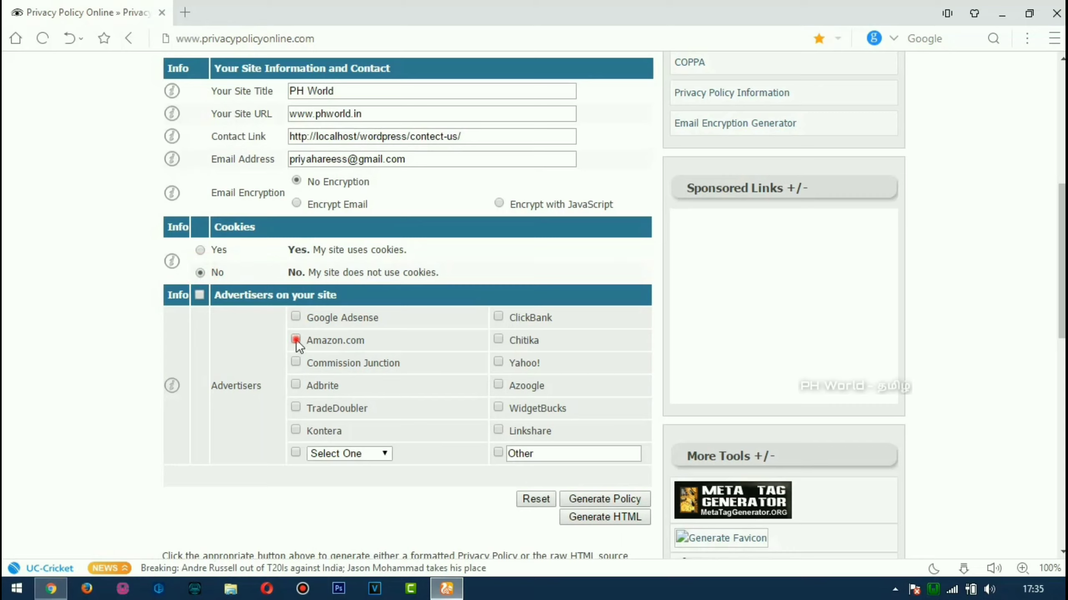
left_click(295, 316)
left_click(616, 501)
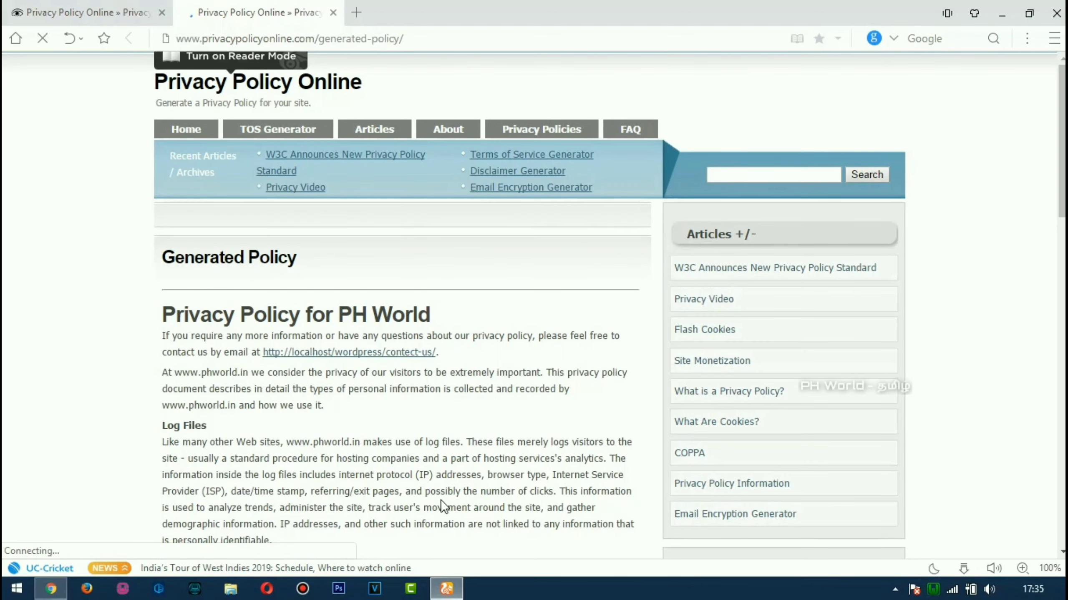
Step: Copy the generated Privacy Policy for PH World text and return to the Chrome window
scroll(441, 501, "down", 15)
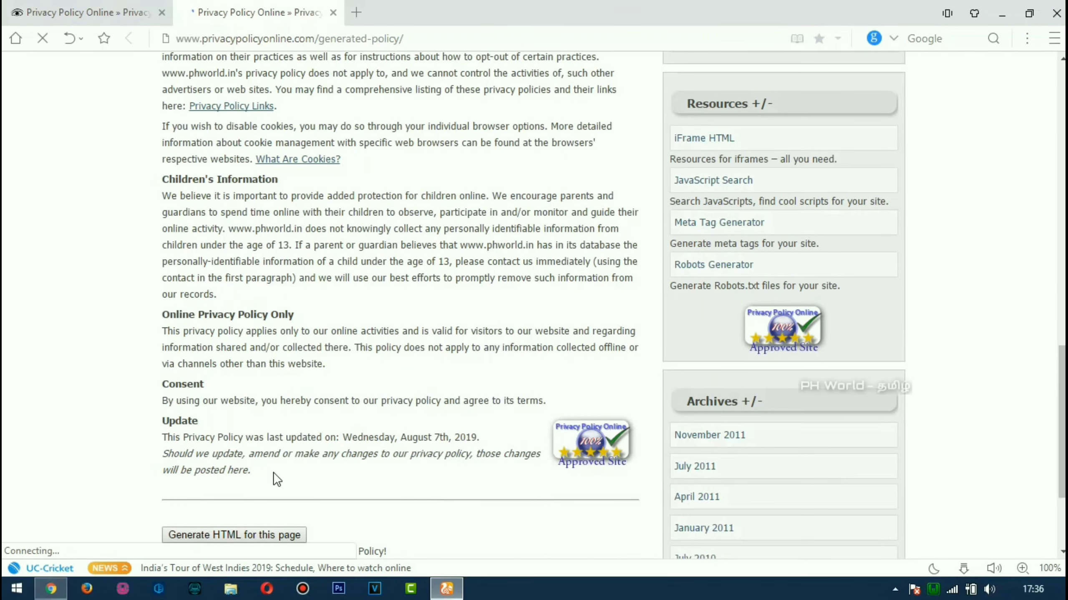
left_click_drag(272, 472, 164, 241)
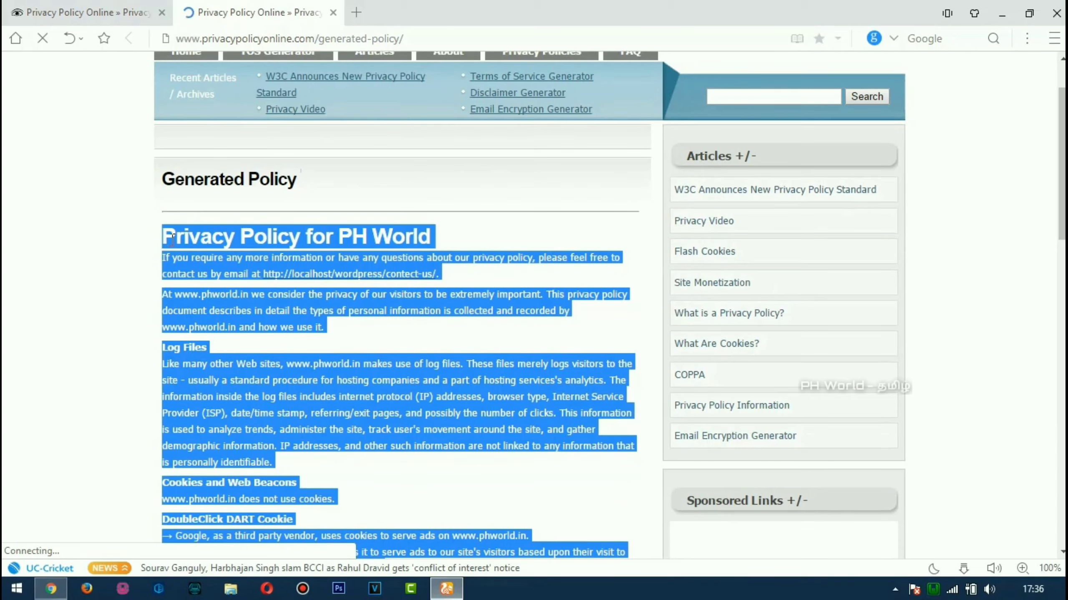
right_click(164, 241)
left_click(203, 252)
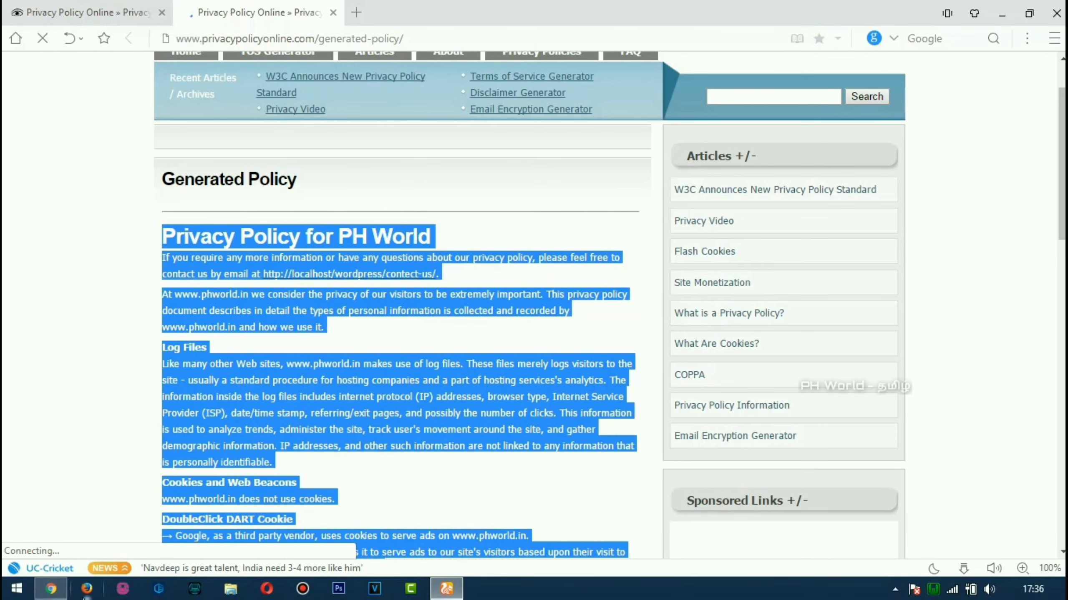
left_click(51, 589)
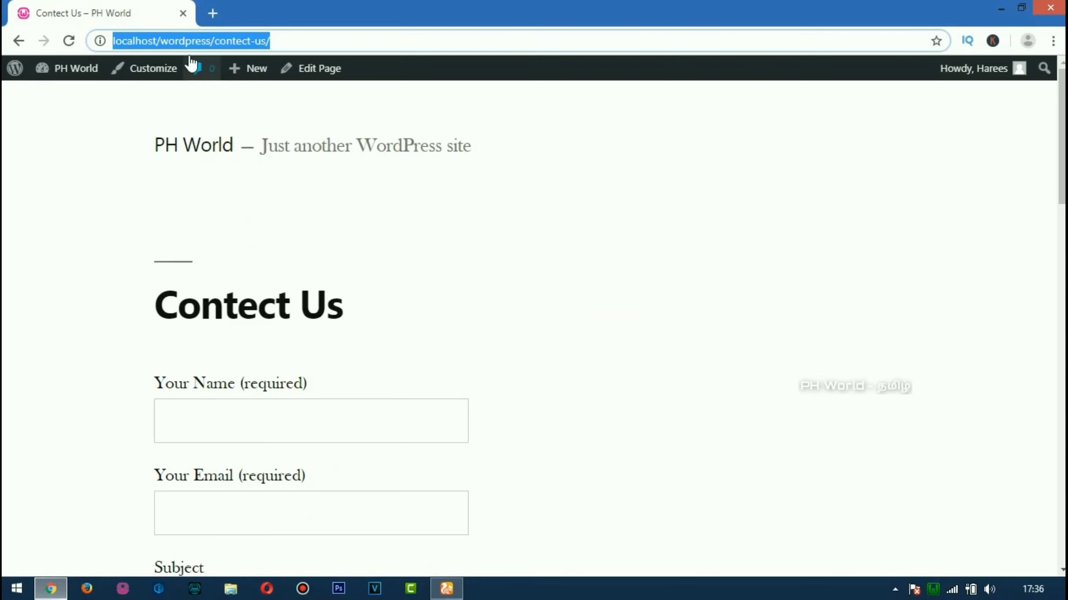
Step: Open the Privacy Policy draft from the Pages list and paste the copied policy into its body
left_click(18, 41)
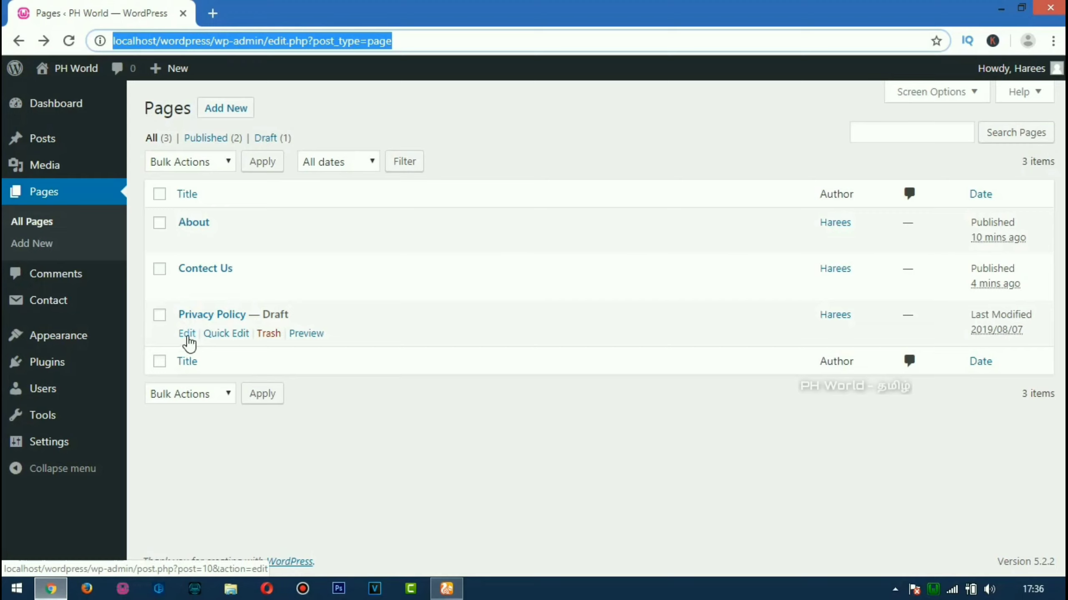
left_click(187, 337)
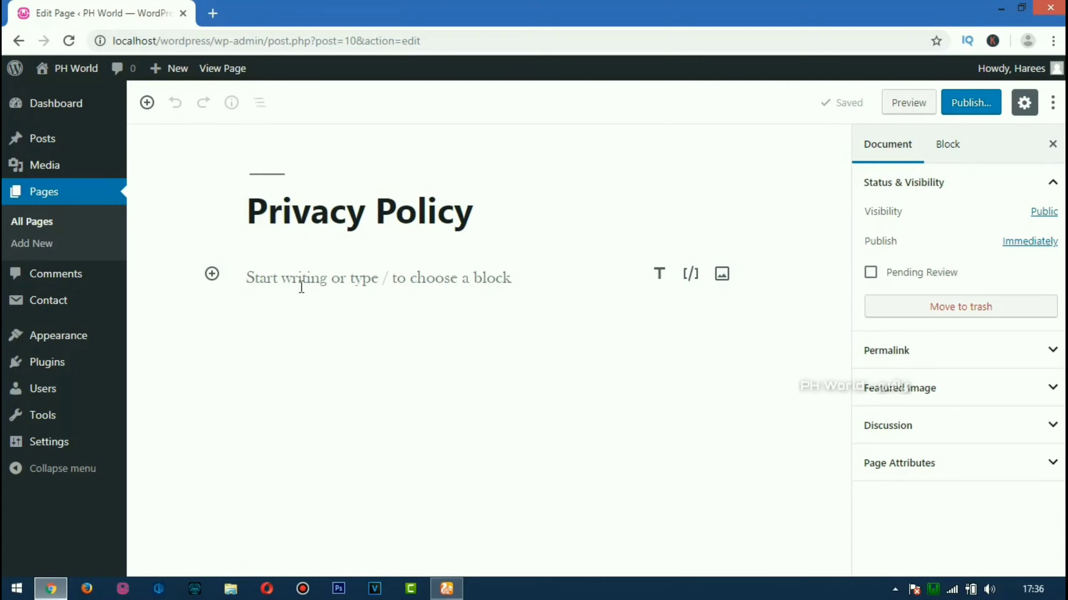
left_click(300, 285)
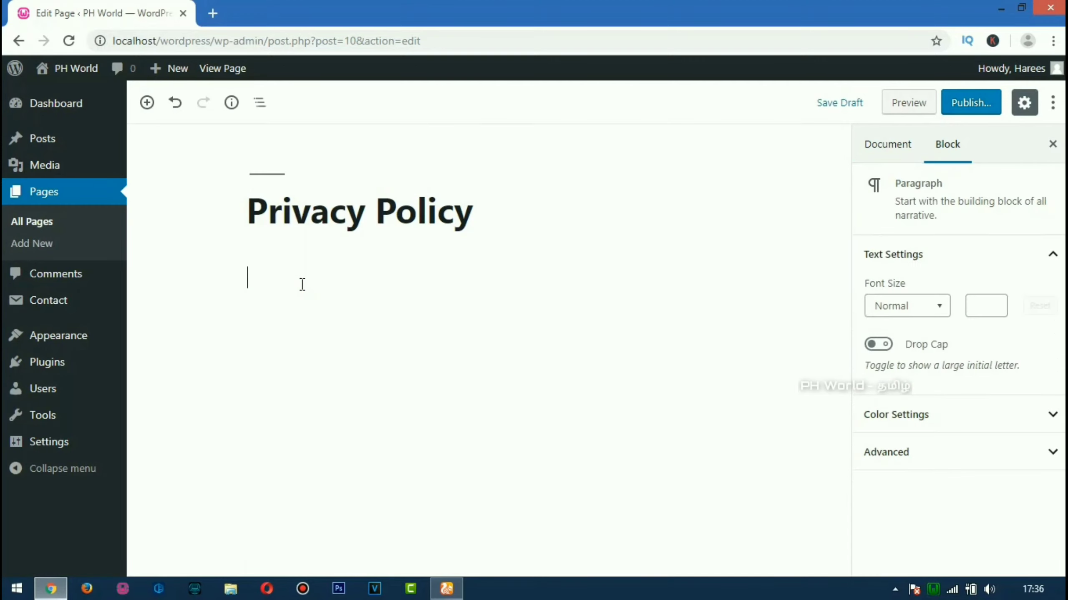
key("ctrl+v")
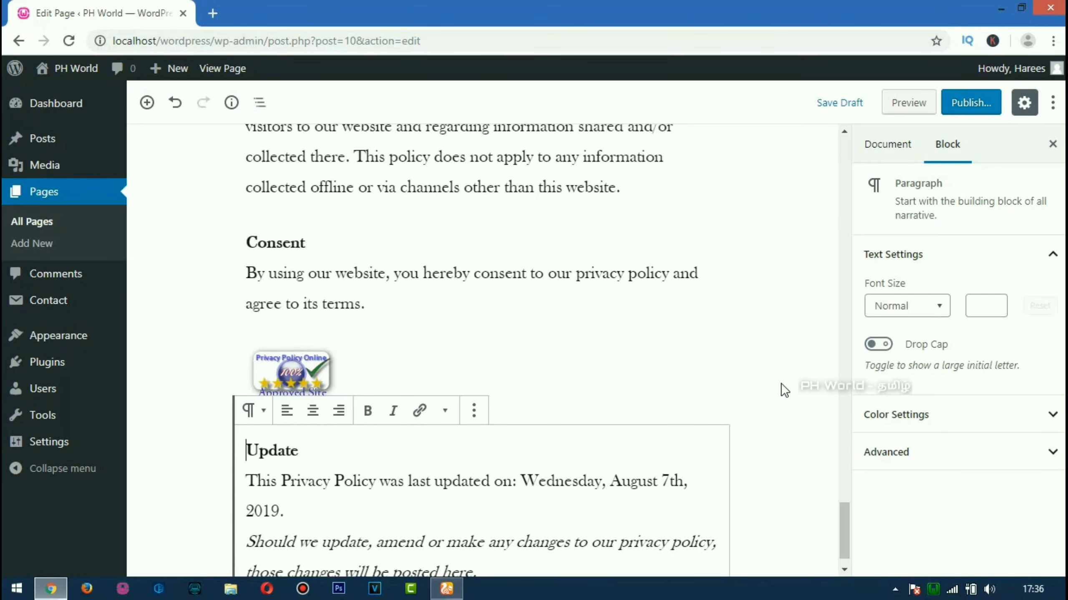
scroll(780, 383, "up", 15)
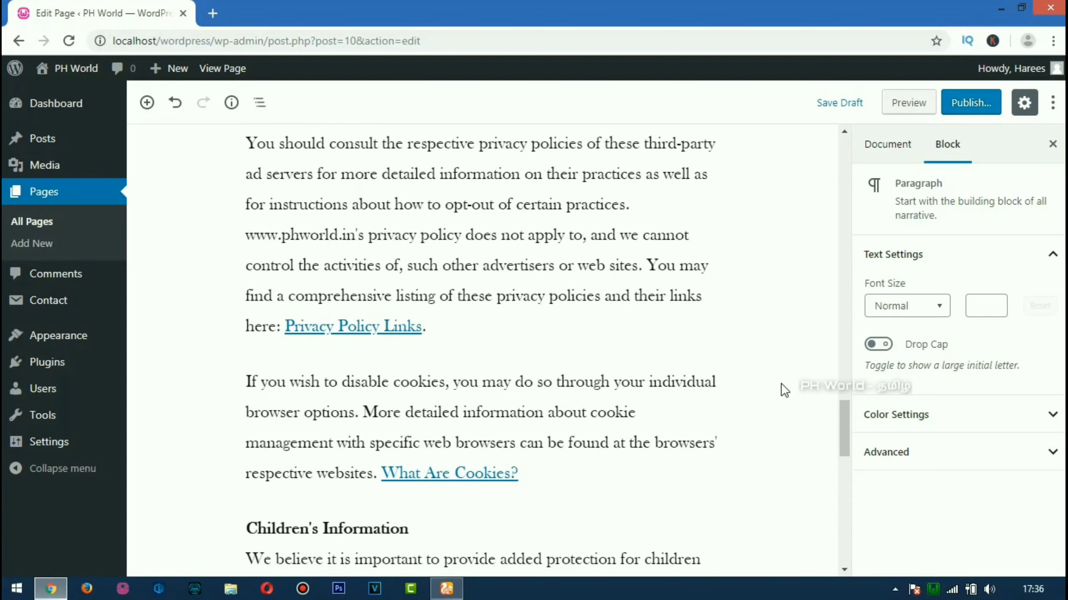
scroll(781, 383, "up", 15)
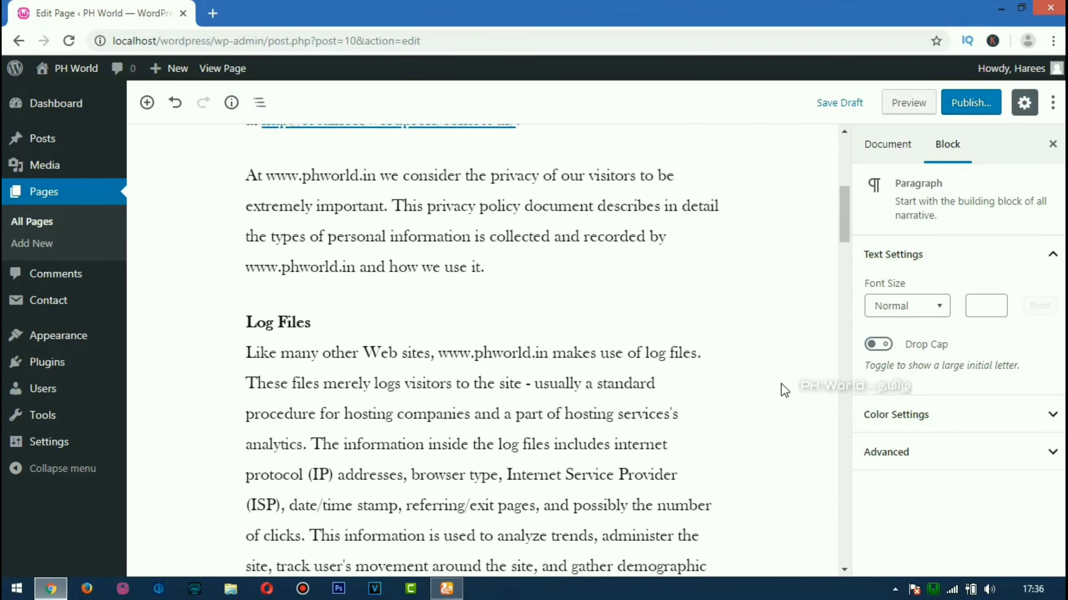
scroll(781, 383, "up", 5)
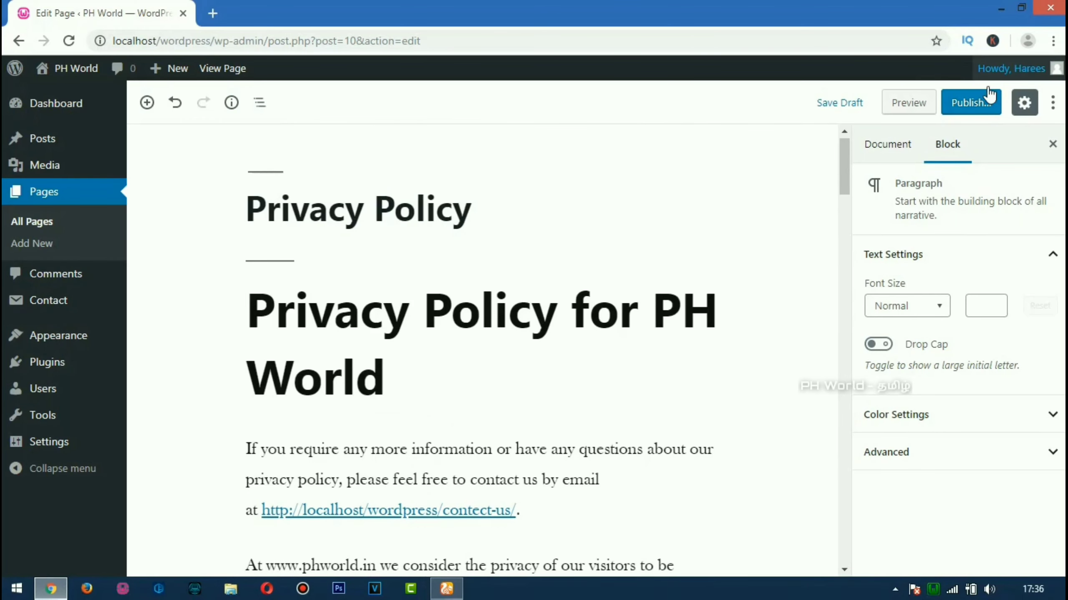
mouse_move(1009, 68)
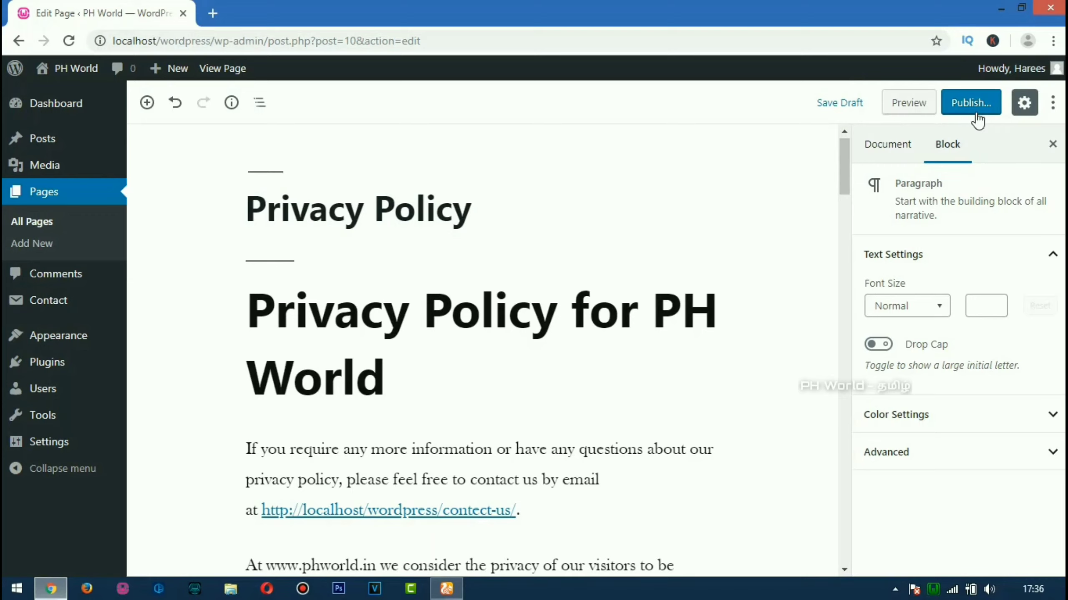
Step: Publish the Privacy Policy page and return to the All Pages list
left_click(971, 103)
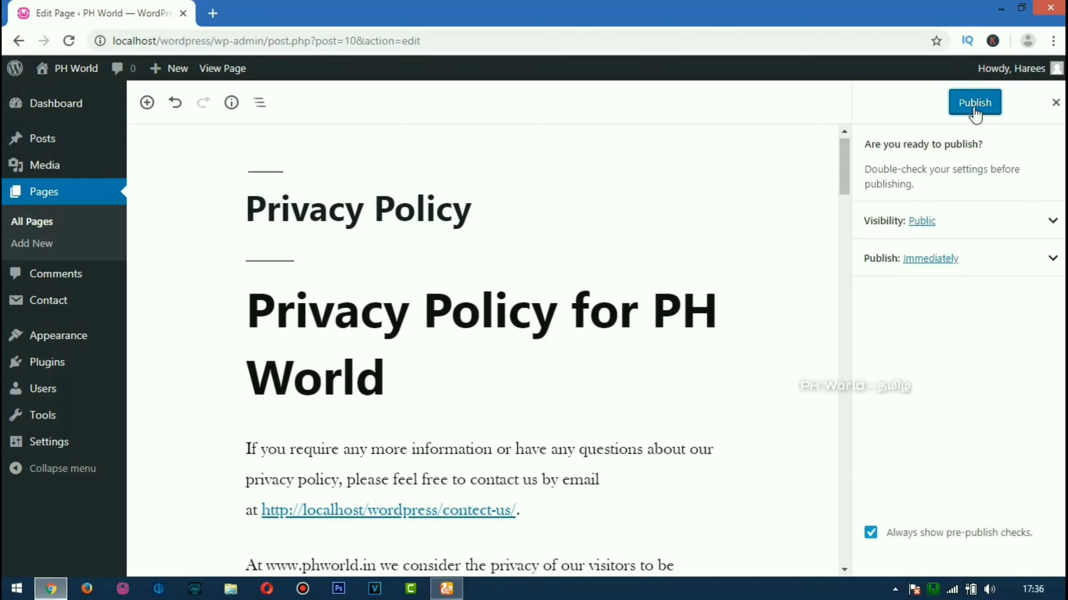
left_click(981, 106)
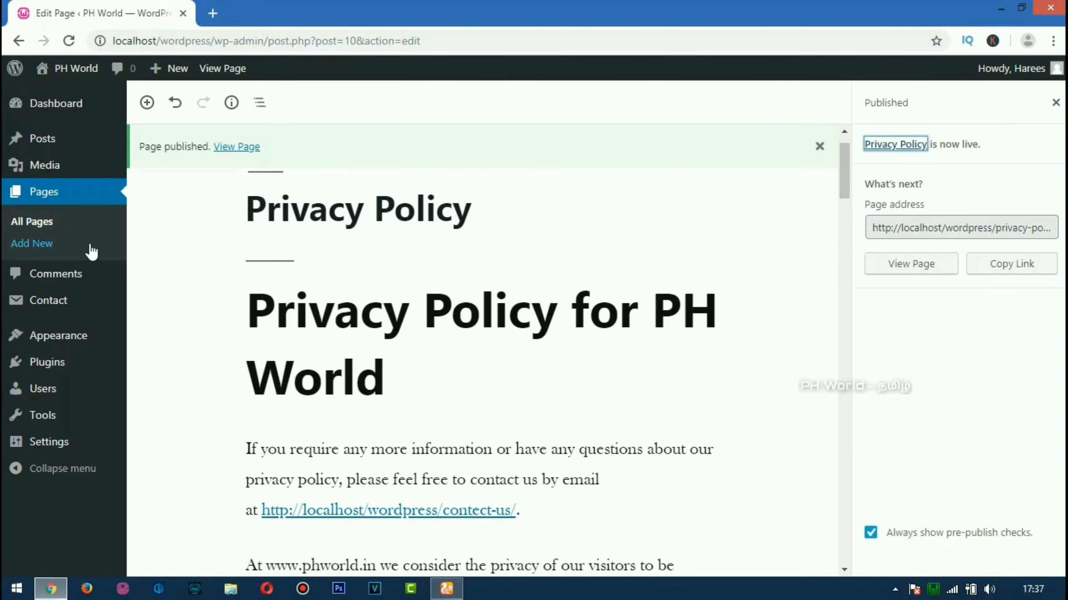
left_click(49, 231)
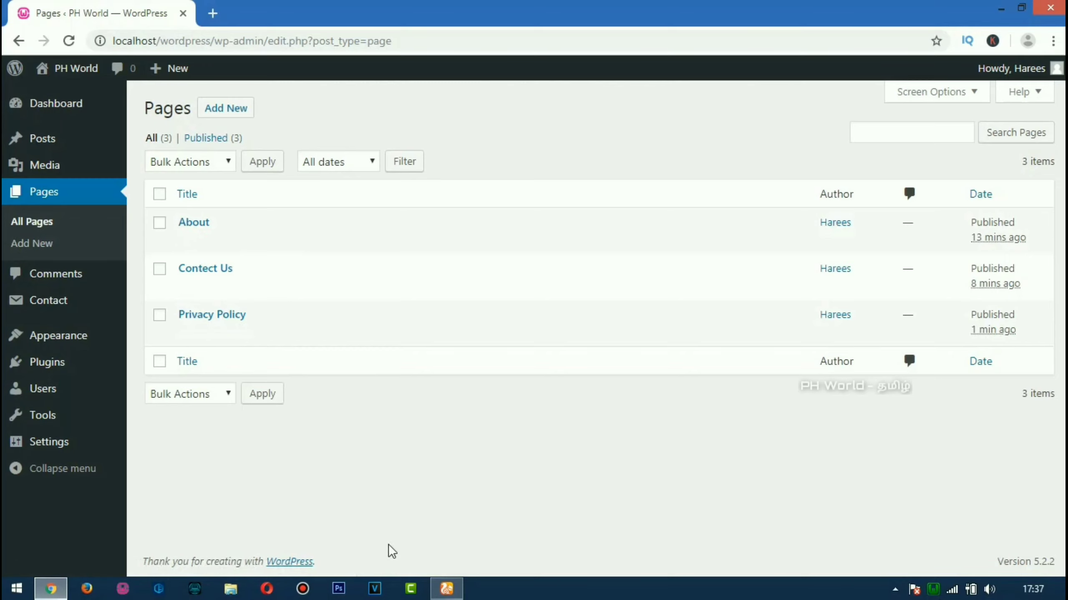
mouse_move(446, 588)
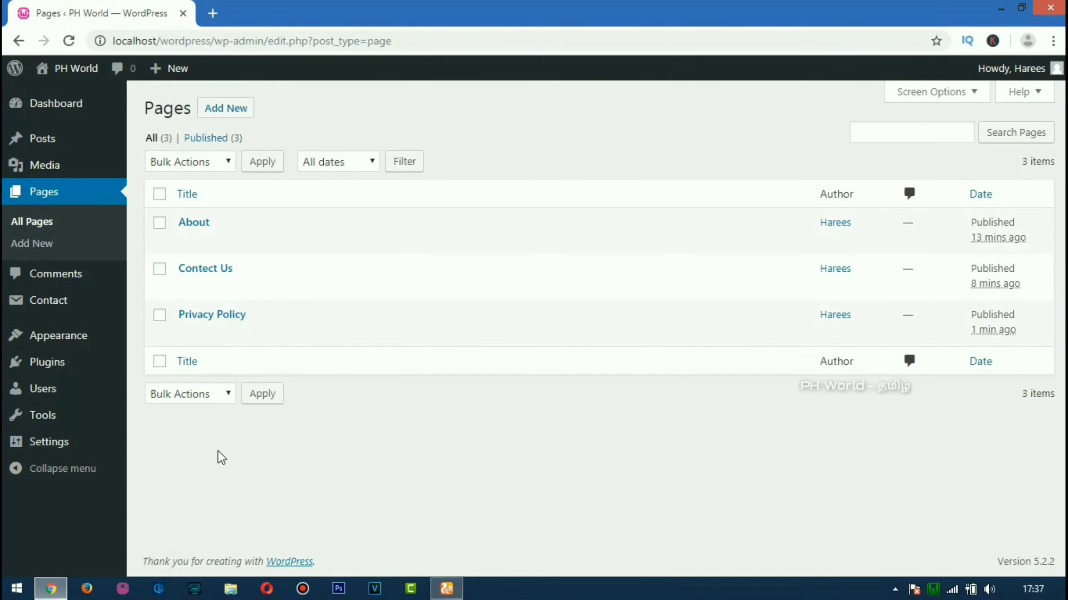